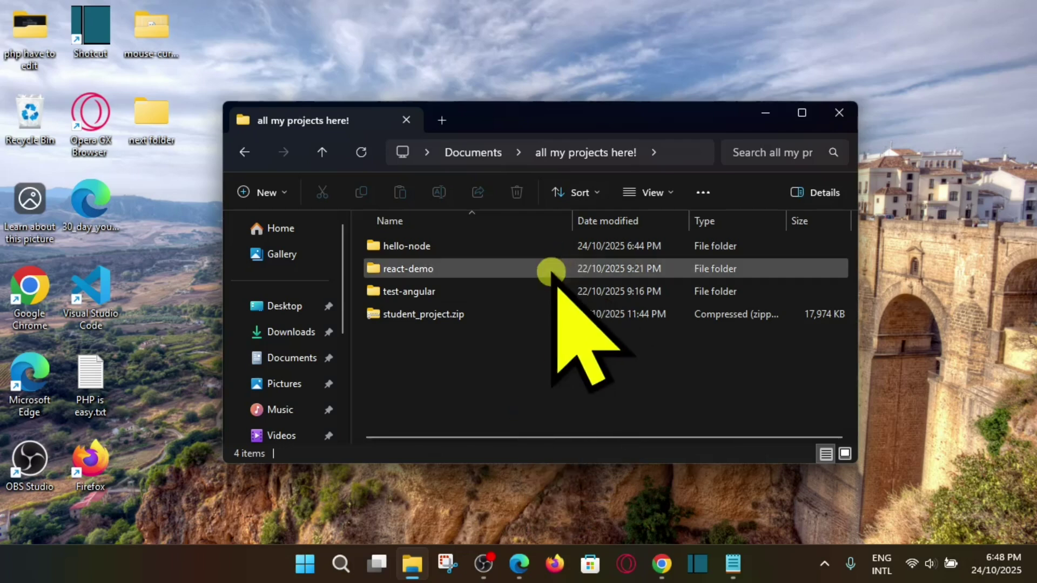
Compress the hello-node folder into hello-node.zip in the 'all my projects here!' folder.
double_click(420, 246)
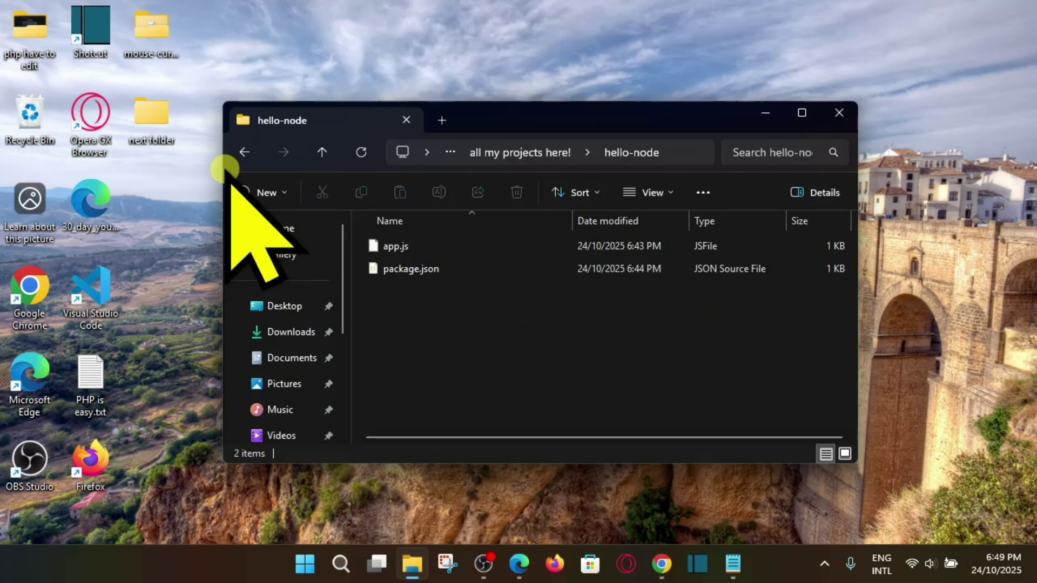
left_click(236, 143)
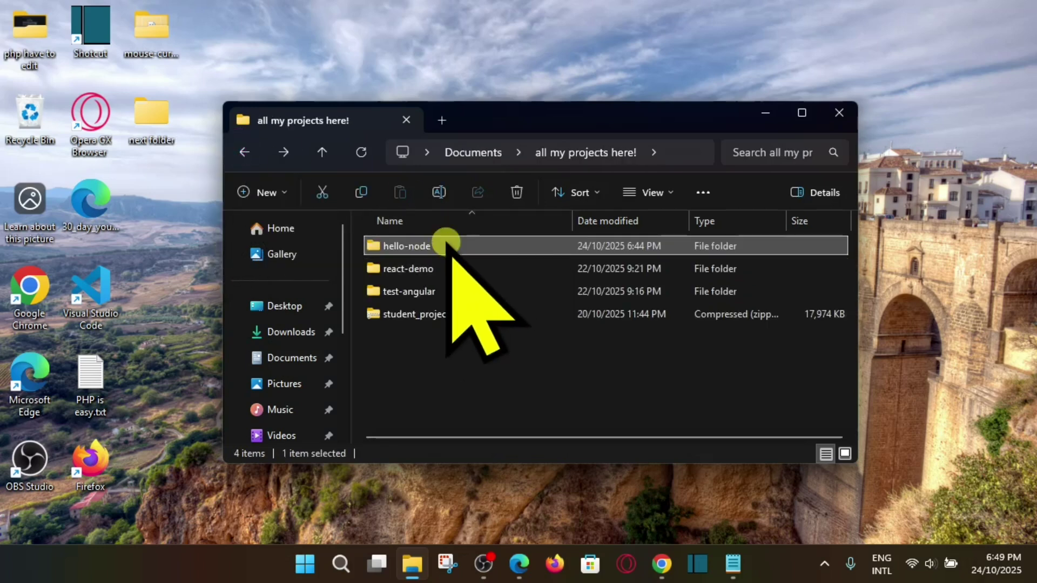
right_click(446, 243)
mouse_move(523, 322)
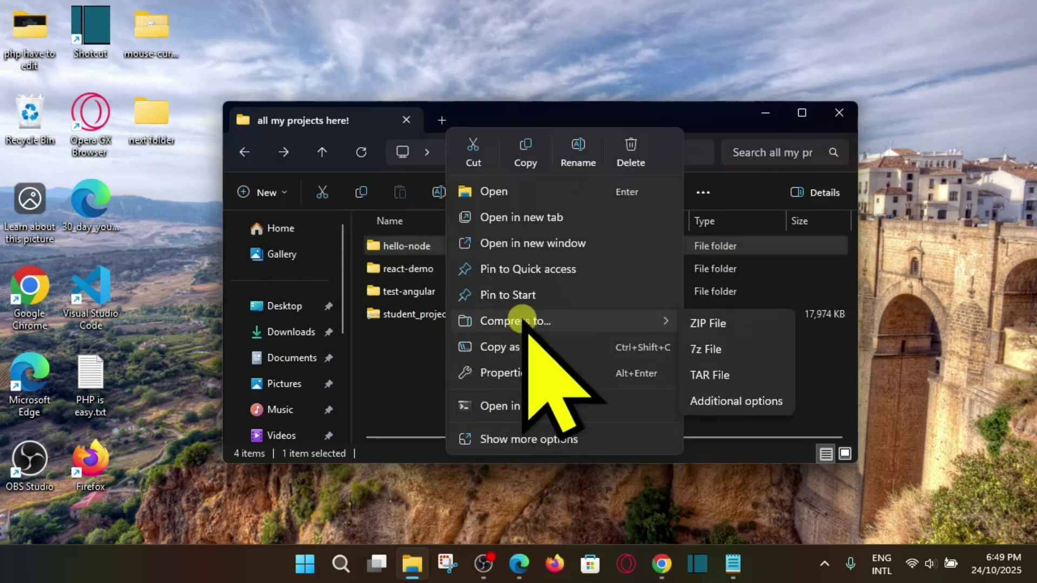
left_click(712, 325)
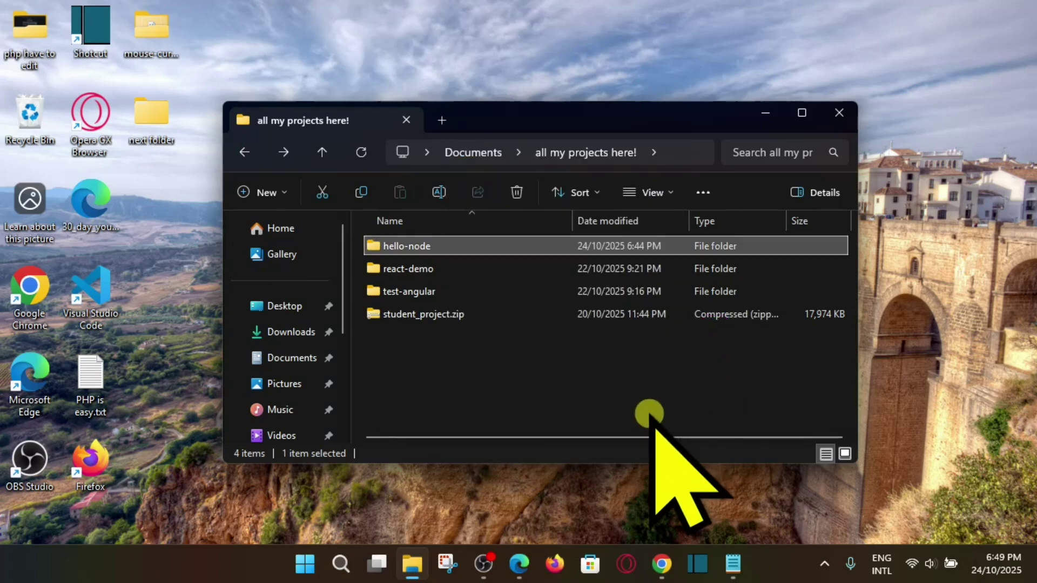
left_click(423, 315)
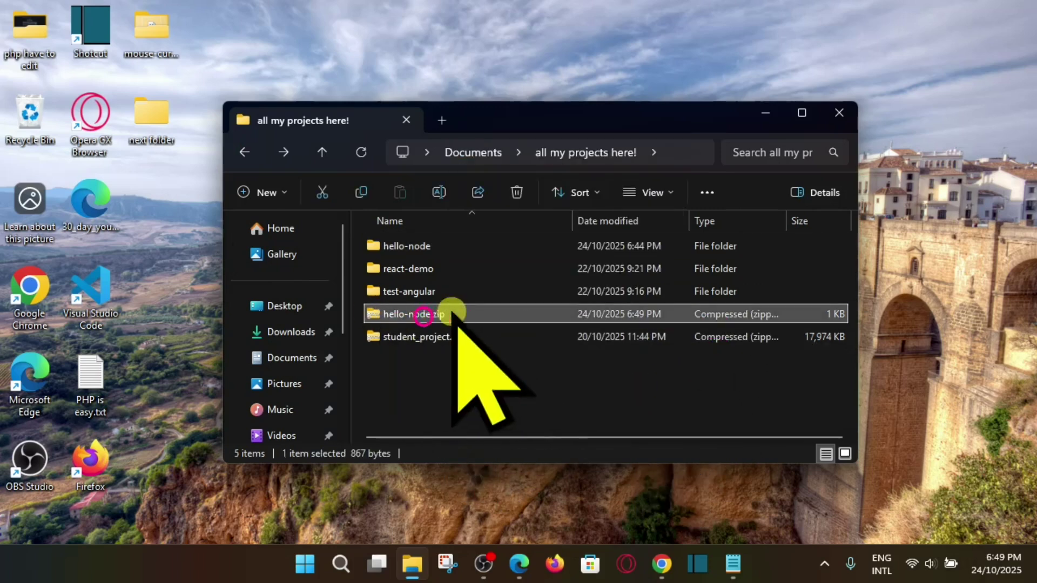
left_click(499, 389)
left_click(423, 306)
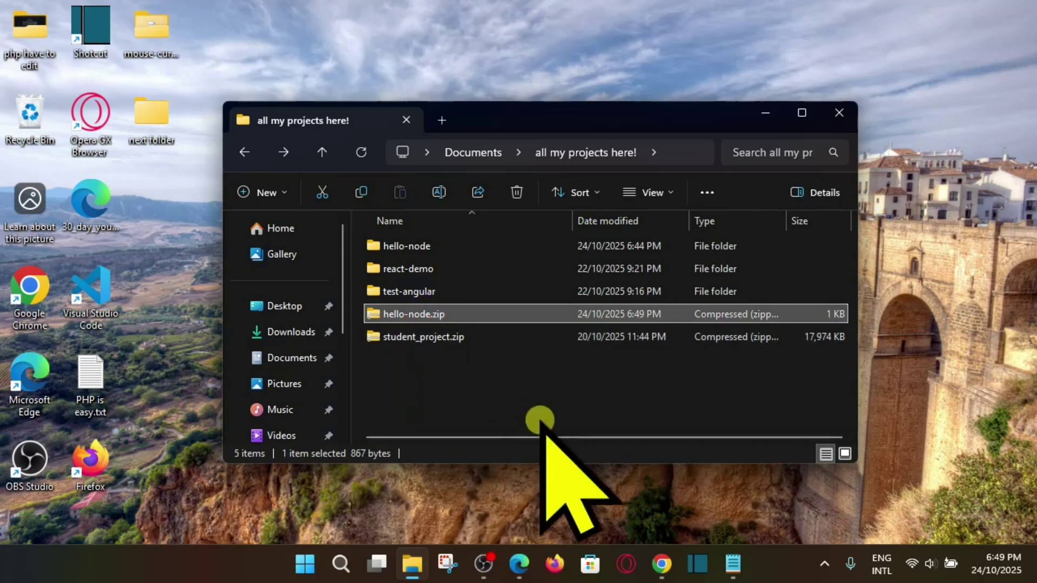
In cPanel, open Setup Node.js App from the Tools page's Software section.
left_click(674, 562)
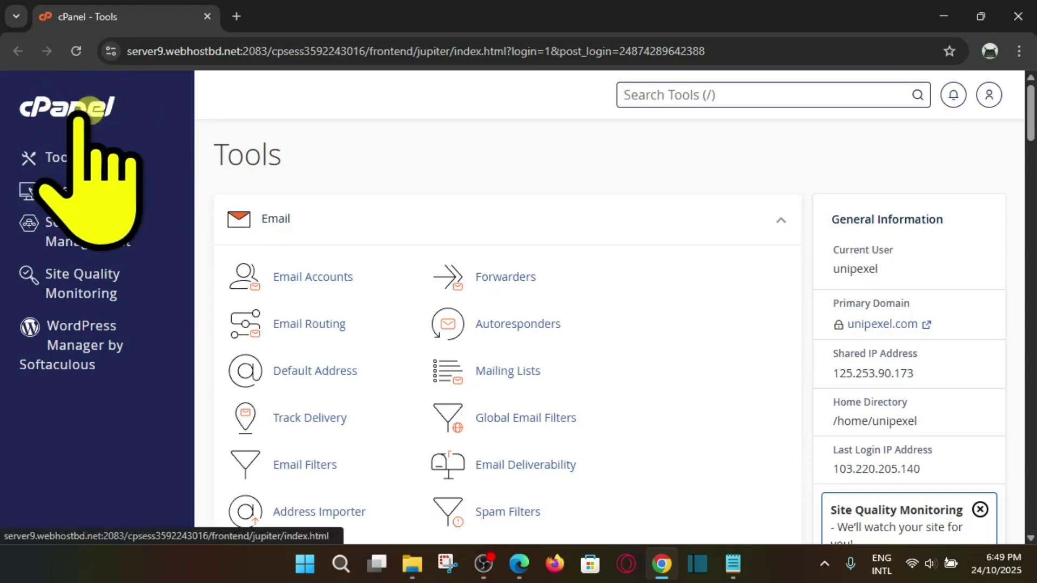
scroll(405, 311, "down", 6)
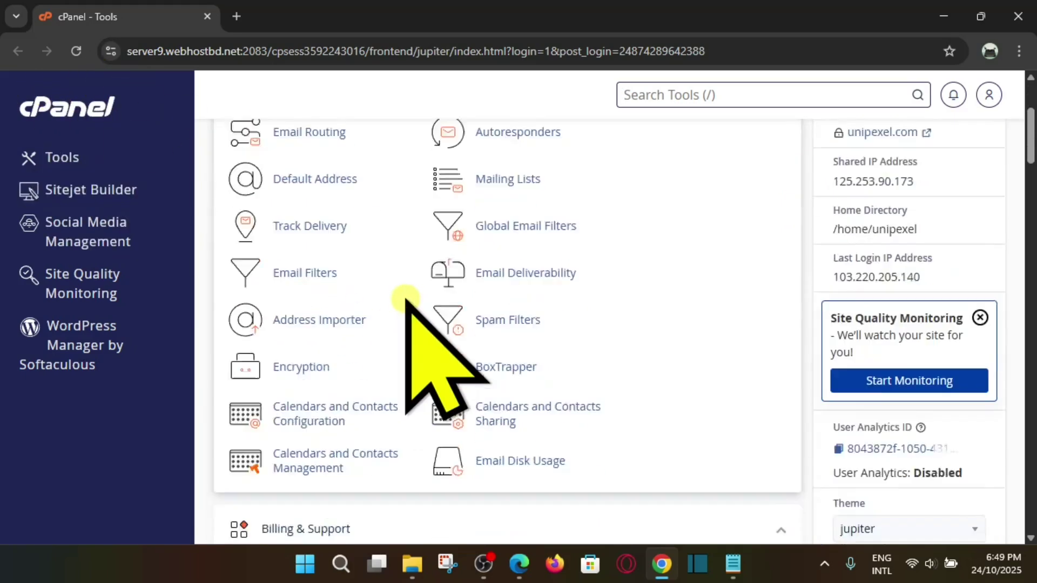
scroll(405, 302, "down", 20)
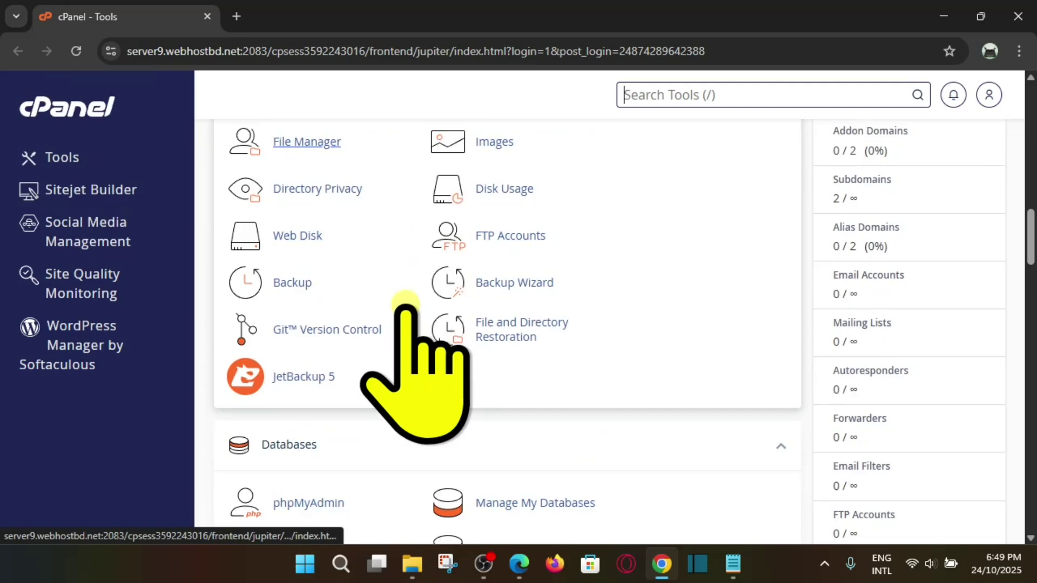
scroll(405, 302, "down", 10)
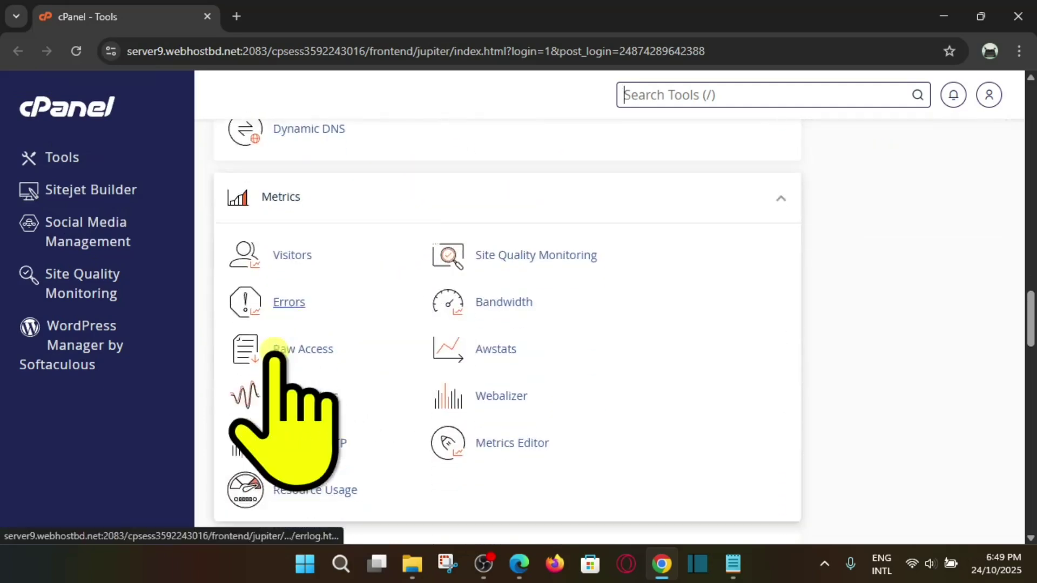
scroll(272, 348, "down", 7)
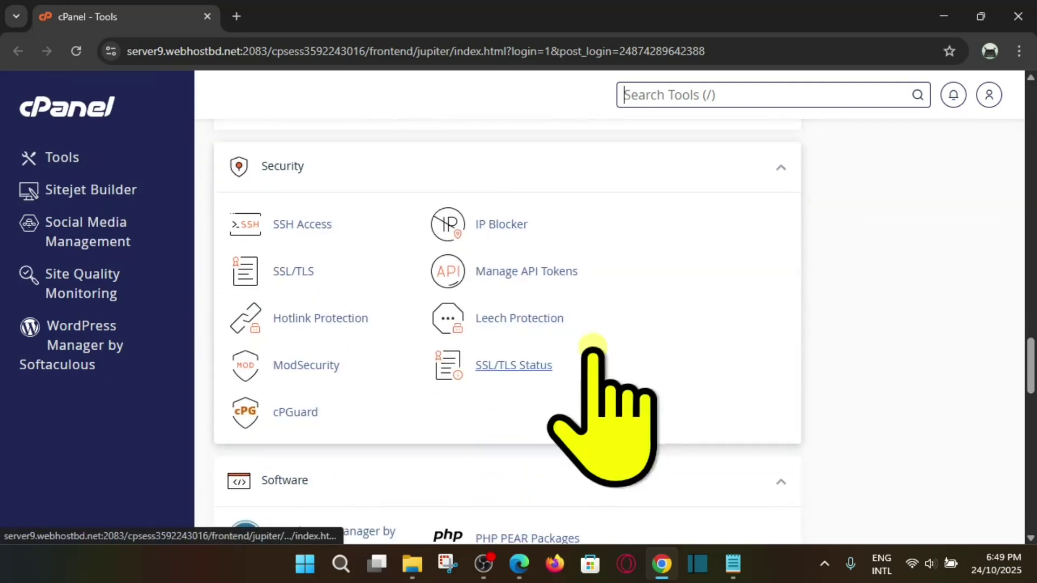
middle_click(278, 266)
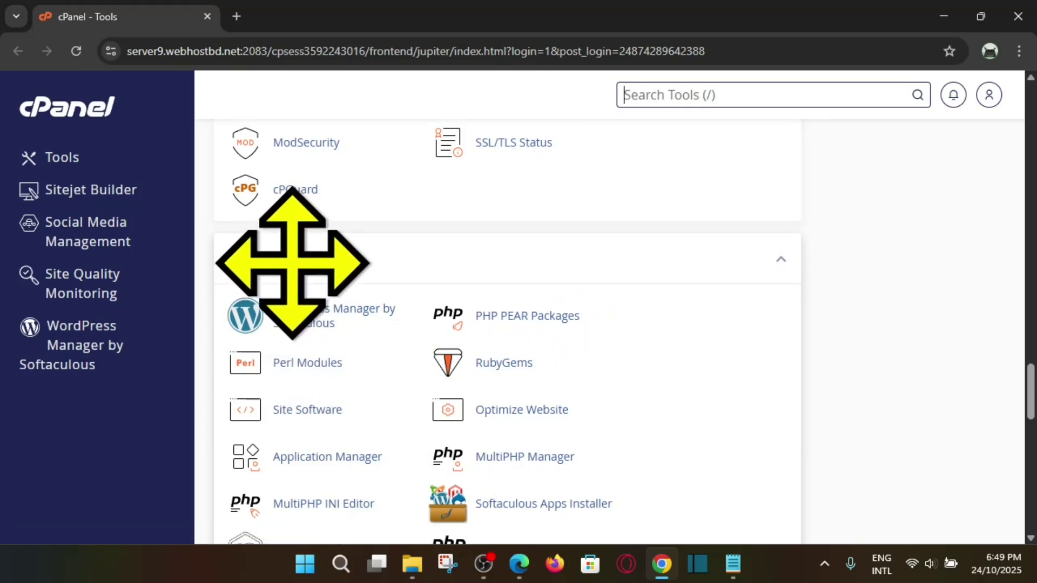
scroll(876, 407, "down", 2)
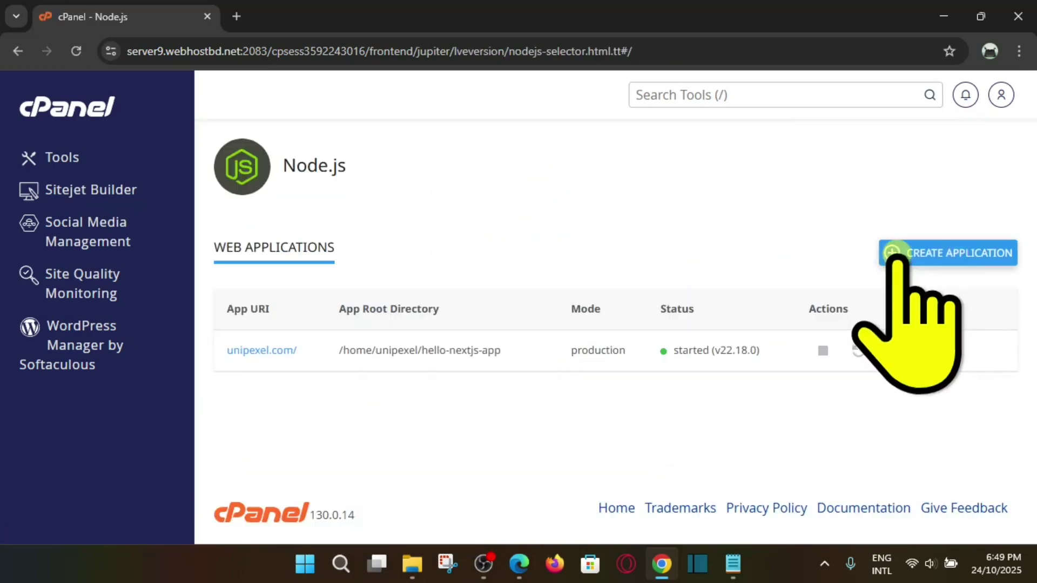
Start a new application using Node.js 20.19.4 (recommended) in Production mode.
left_click(929, 253)
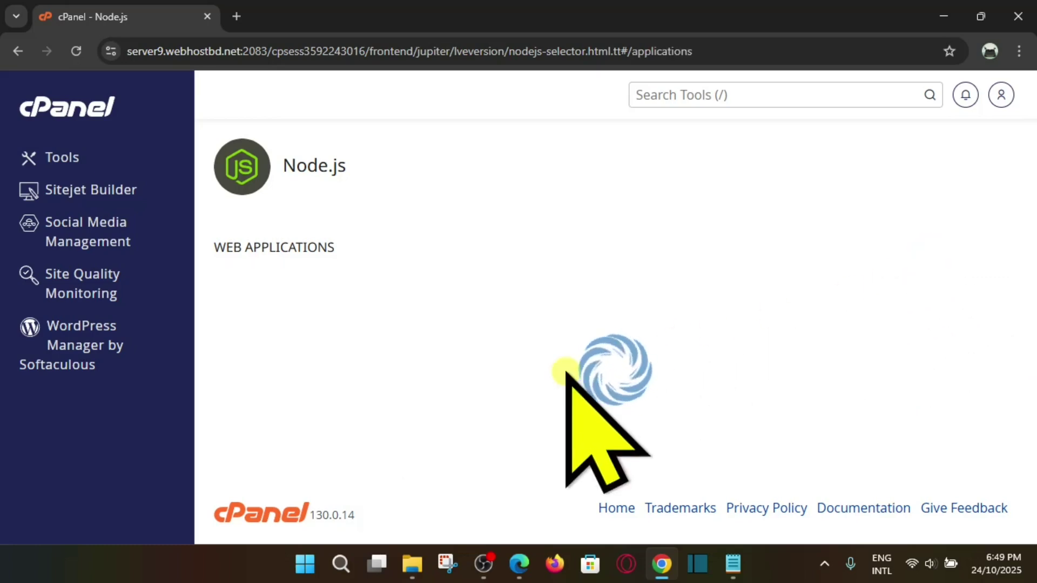
scroll(569, 364, "down", 1)
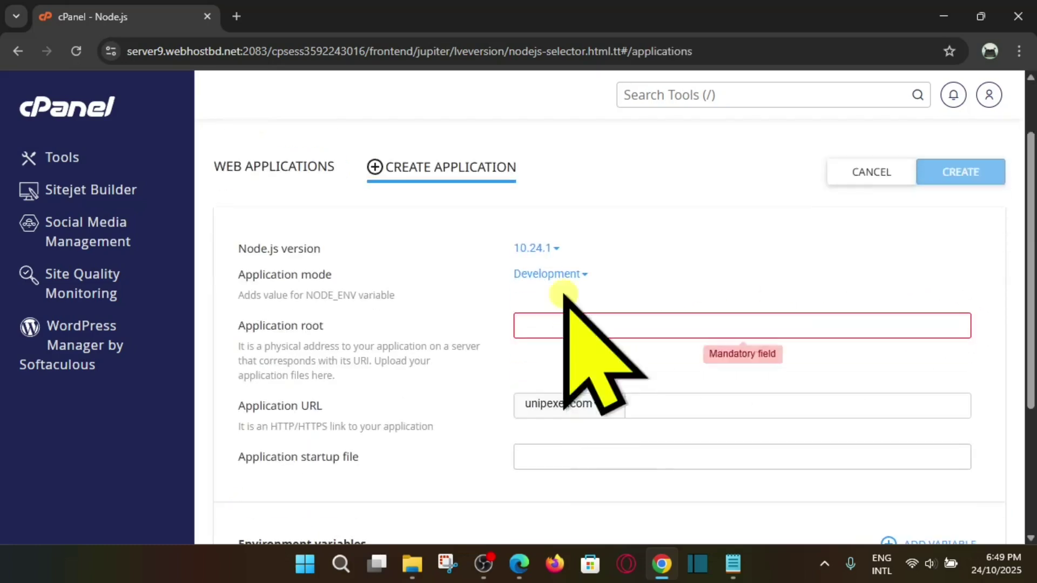
left_click(555, 245)
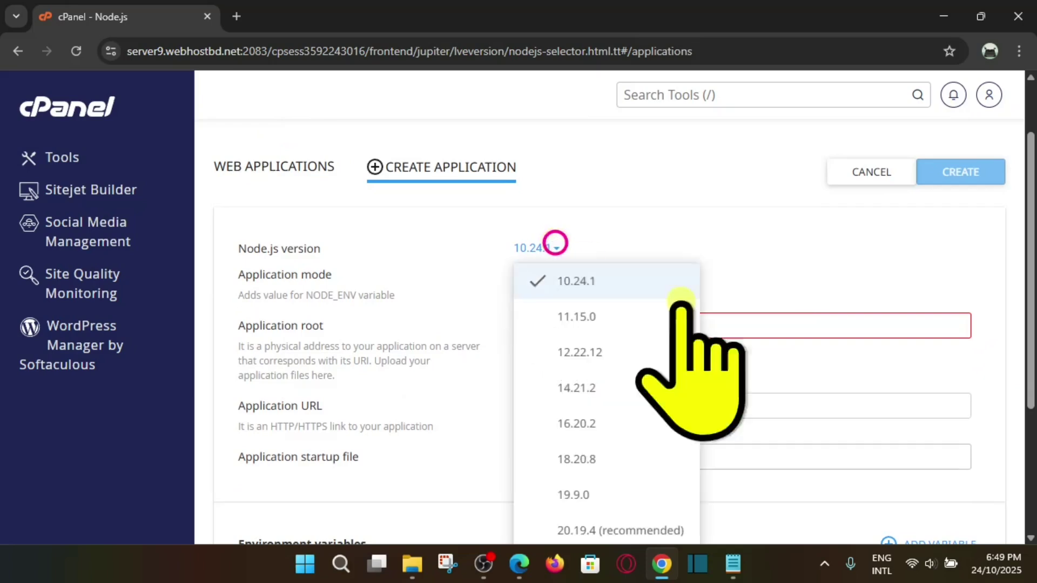
scroll(671, 475, "down", 3)
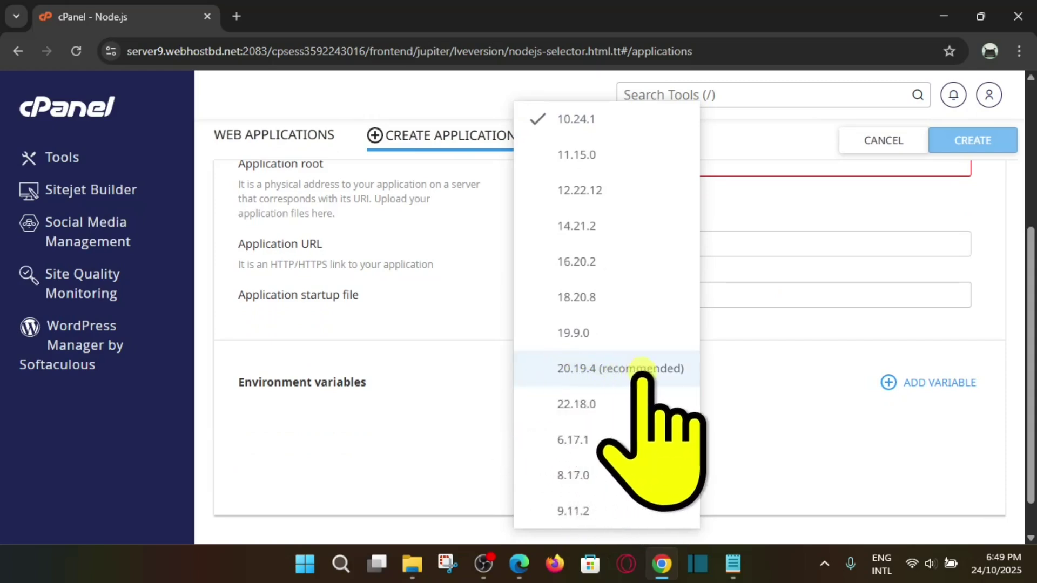
left_click(613, 366)
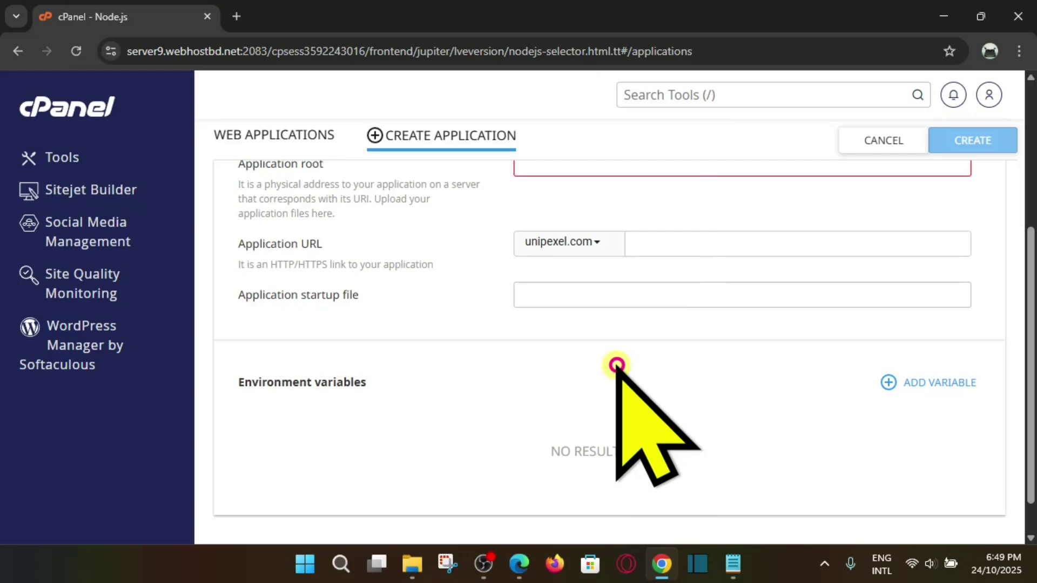
scroll(624, 421, "up", 5)
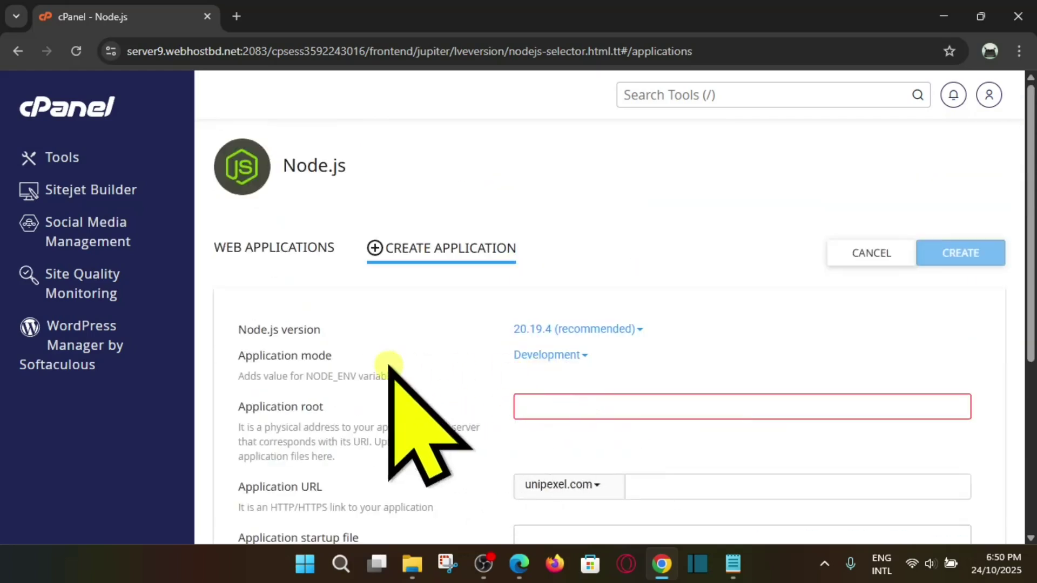
left_click(586, 423)
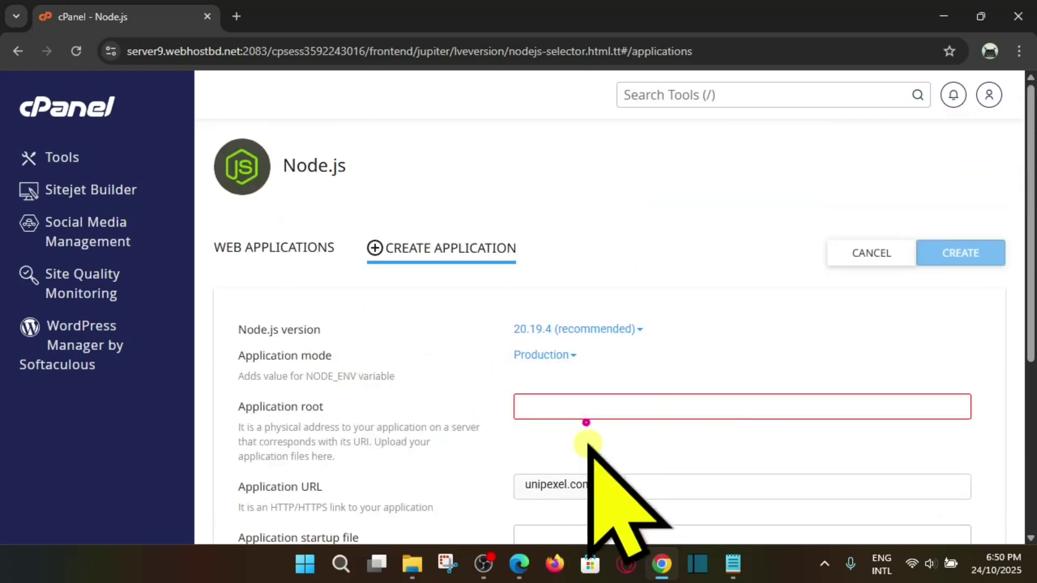
Set the Application root to mynodejs-new-app.
left_click(551, 411)
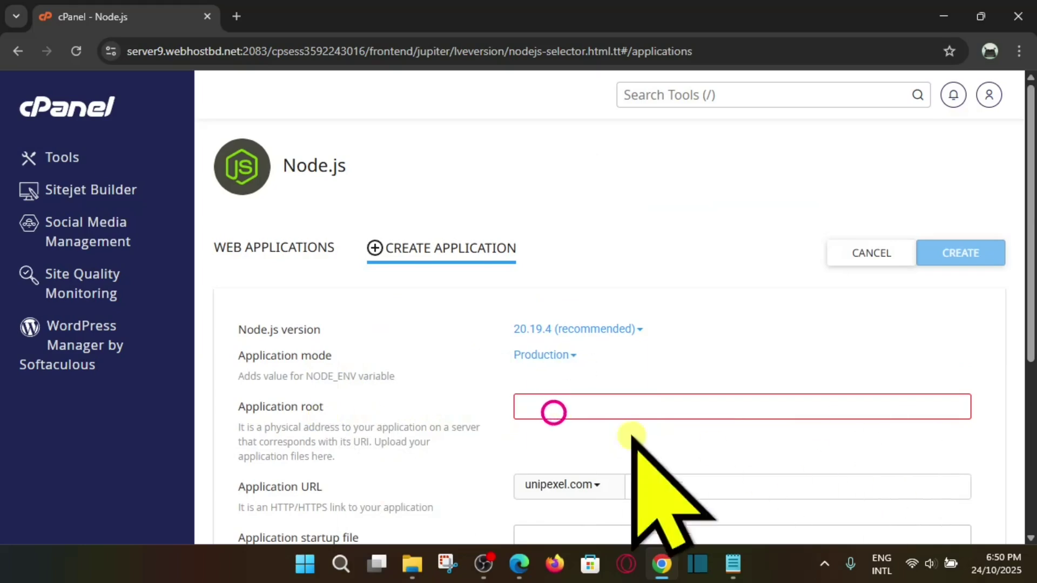
scroll(668, 422, "down", 1)
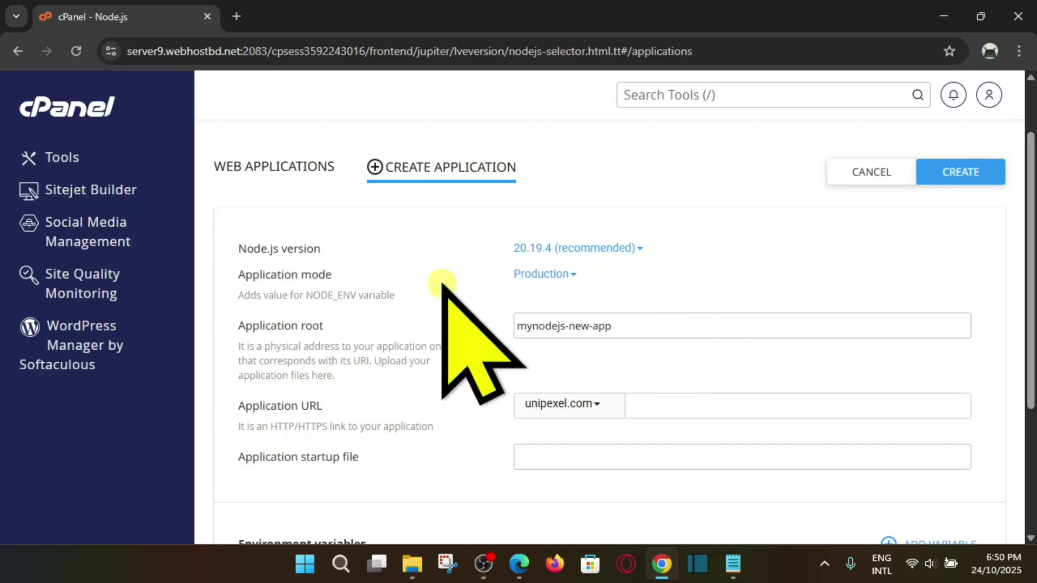
scroll(609, 300, "down", 1)
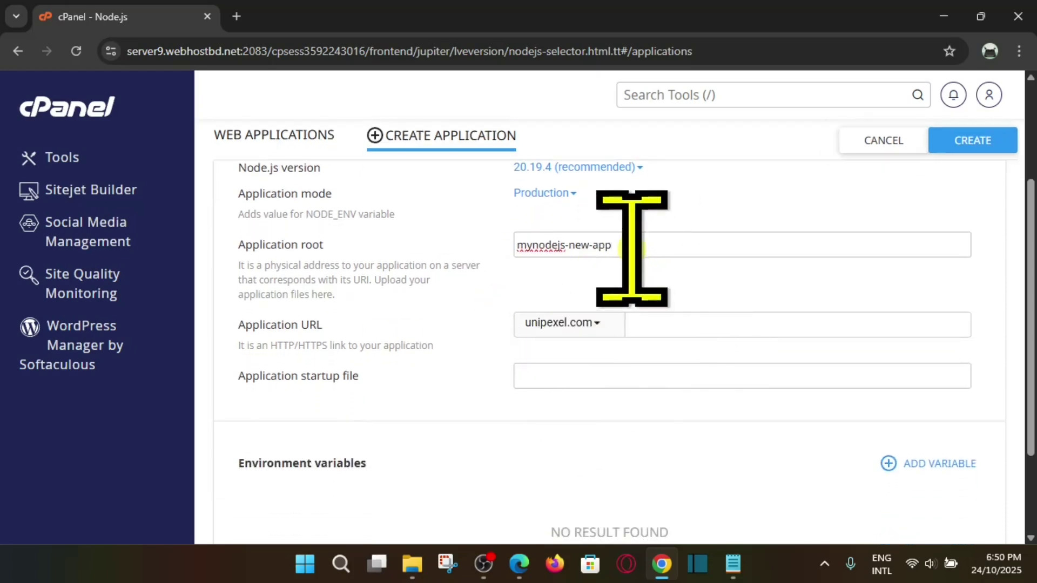
left_click_drag(637, 246, 465, 243)
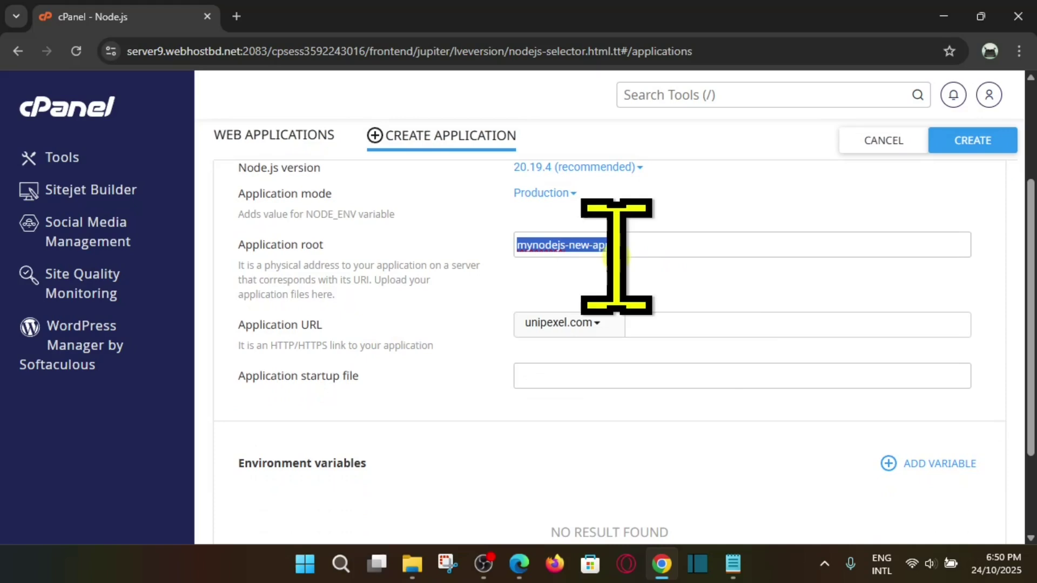
left_click(670, 286)
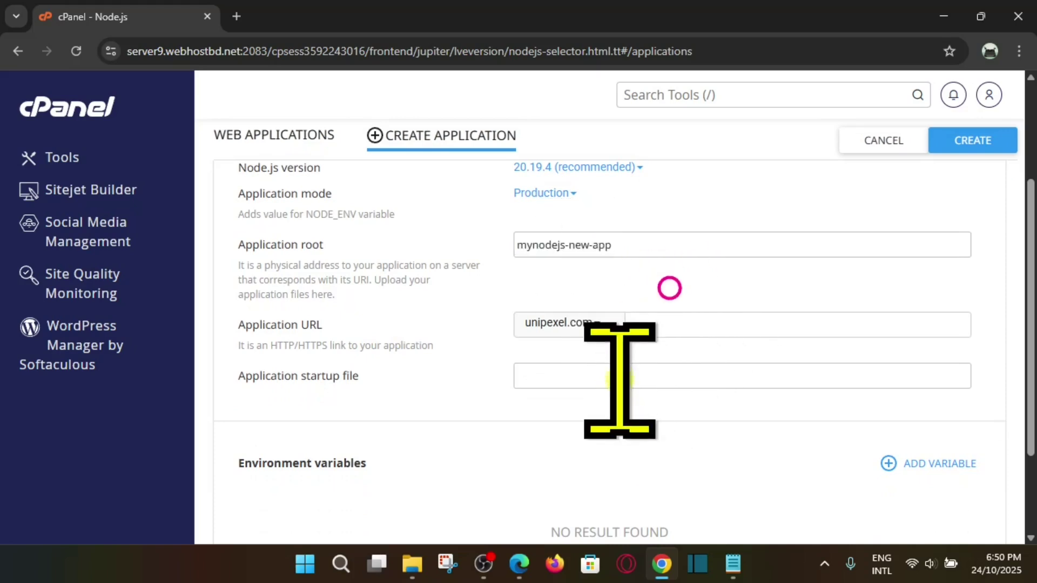
scroll(653, 399, "down", 2)
scroll(966, 189, "up", 3)
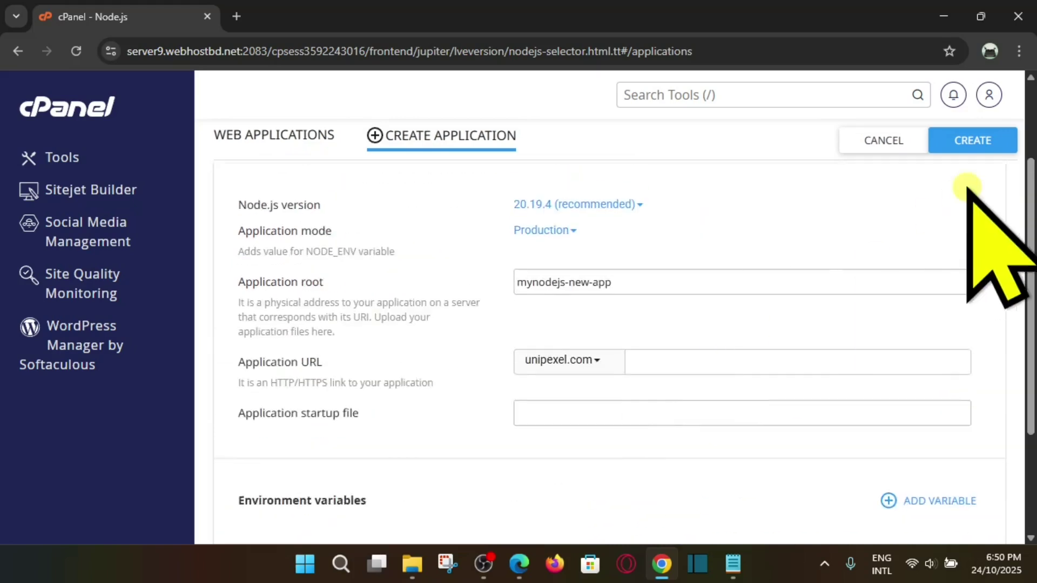
Create the mynodejs-new-app application, then open File Manager from Tools in a new tab.
left_click(972, 141)
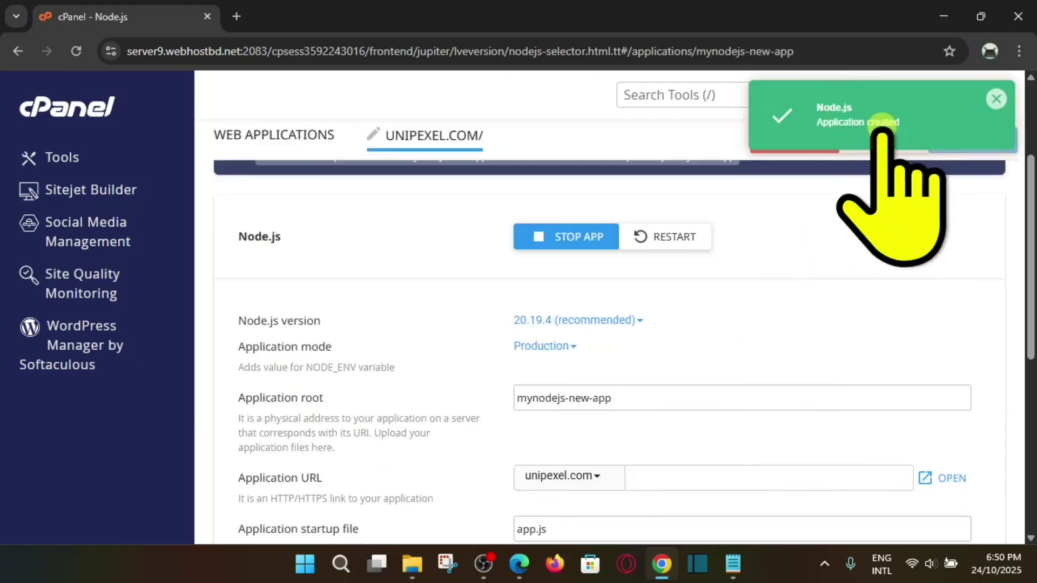
right_click(63, 157)
left_click(119, 172)
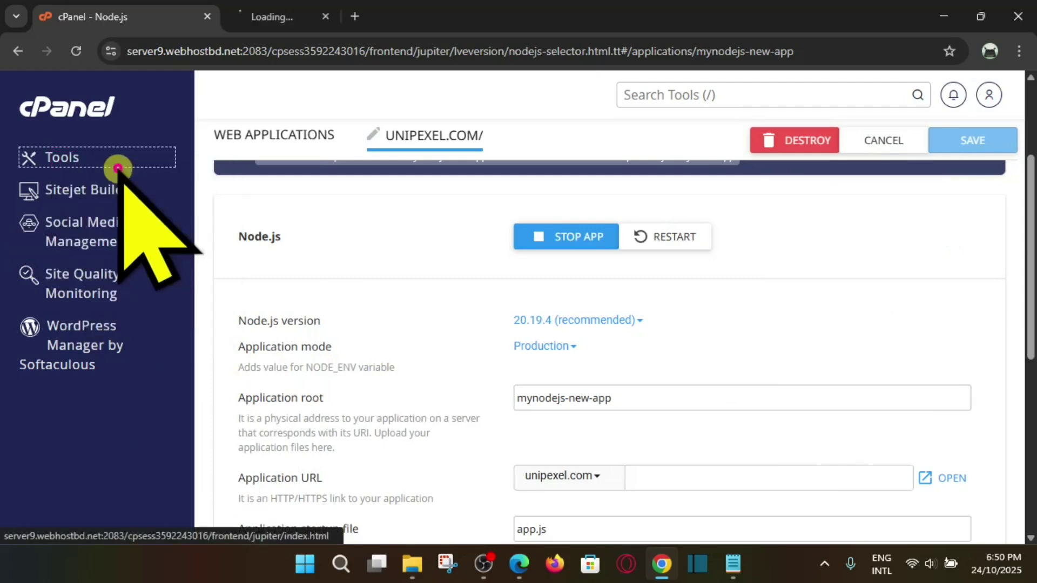
left_click(283, 6)
scroll(311, 231, "down", 15)
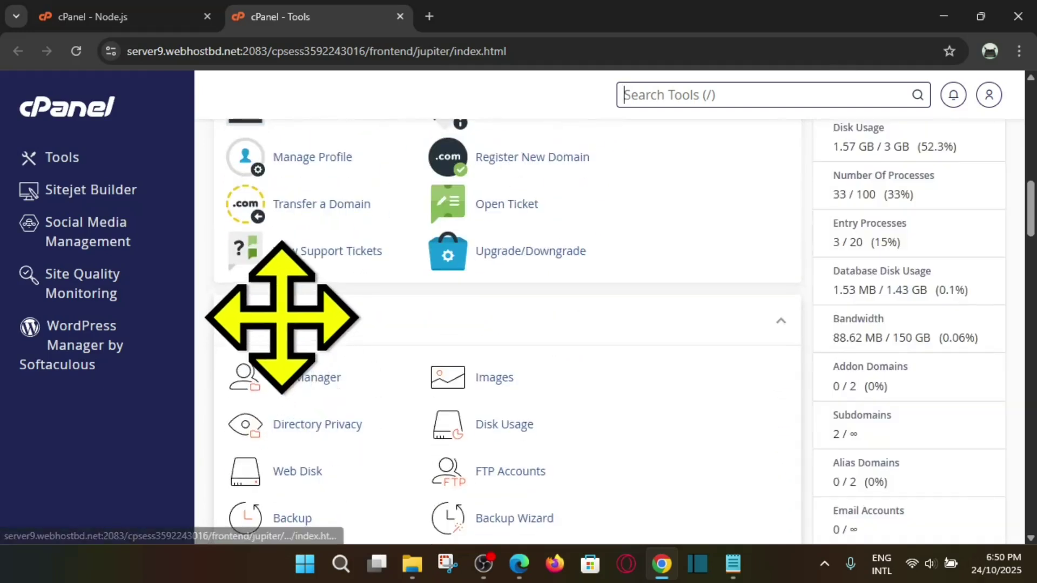
left_click(312, 377)
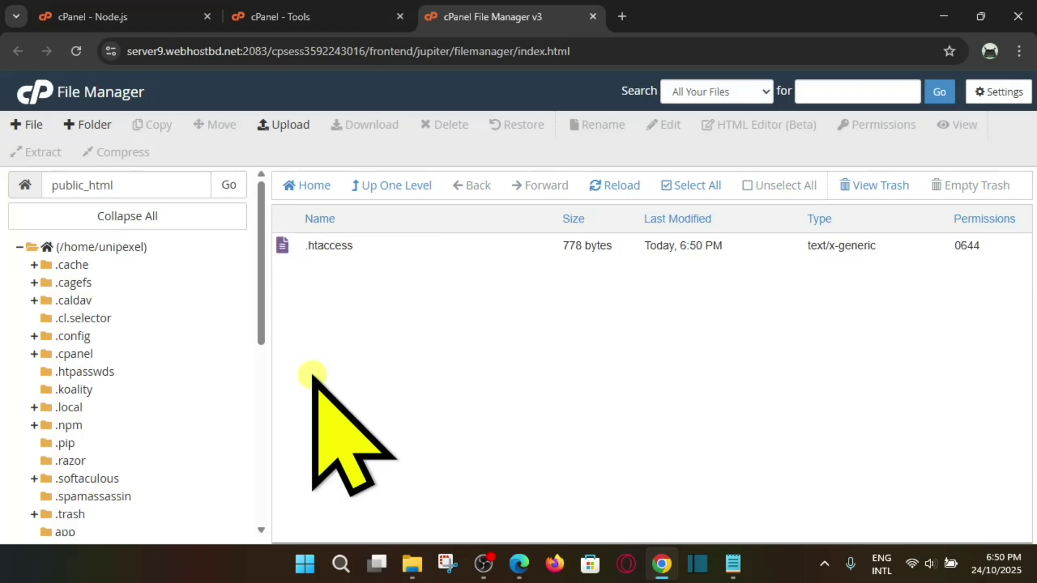
Navigate File Manager into the mynodejs-new-app folder and open its upload page.
left_click(173, 10)
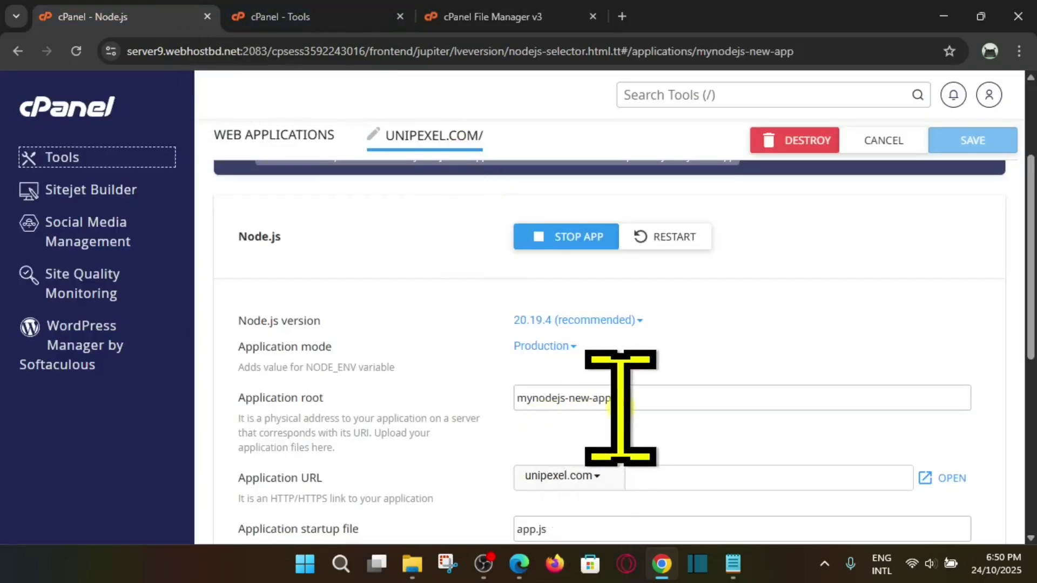
left_click(488, 14)
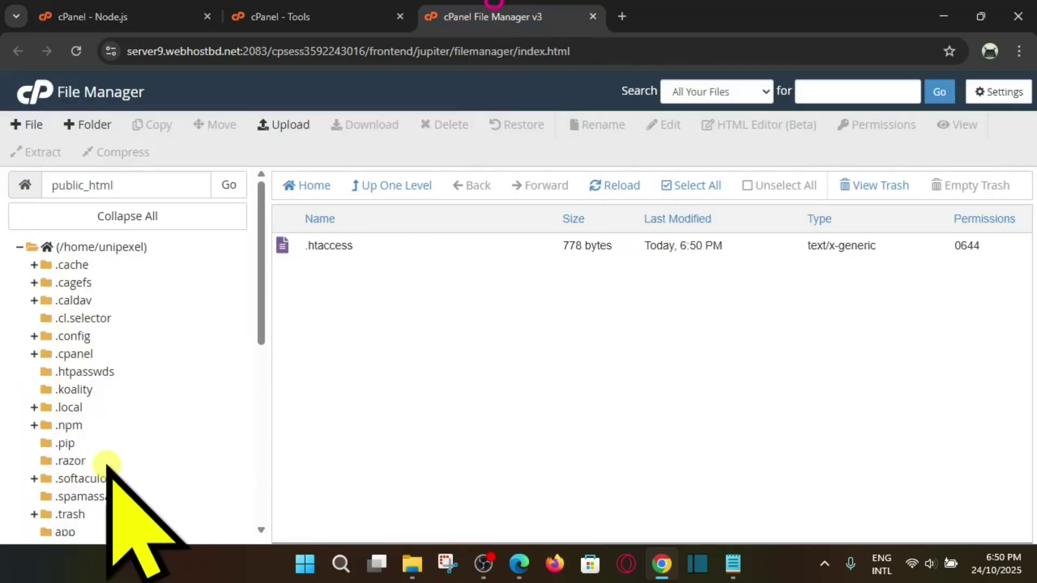
scroll(100, 451, "down", 5)
scroll(100, 450, "down", 2)
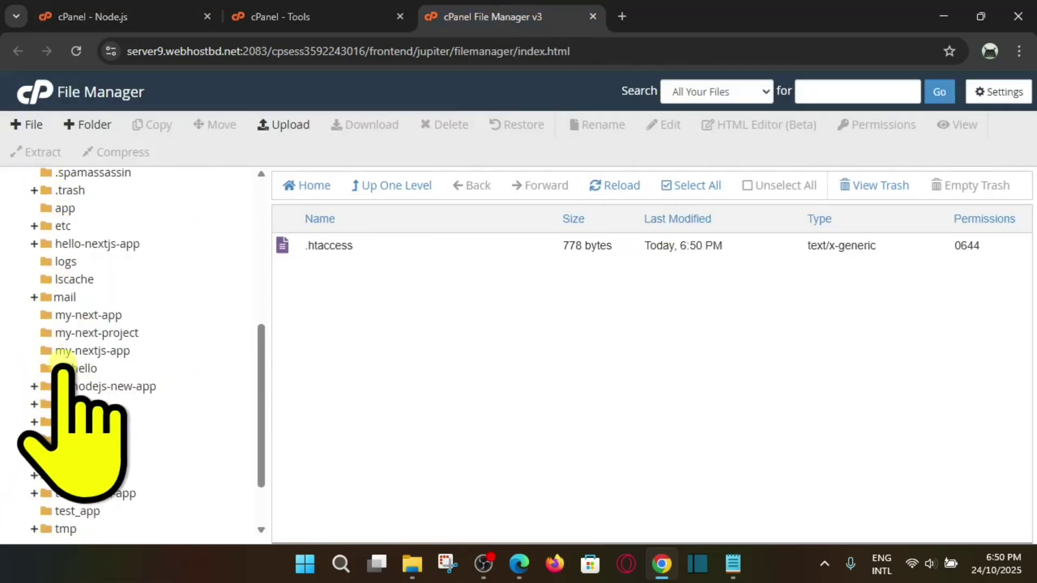
scroll(93, 428, "down", 2)
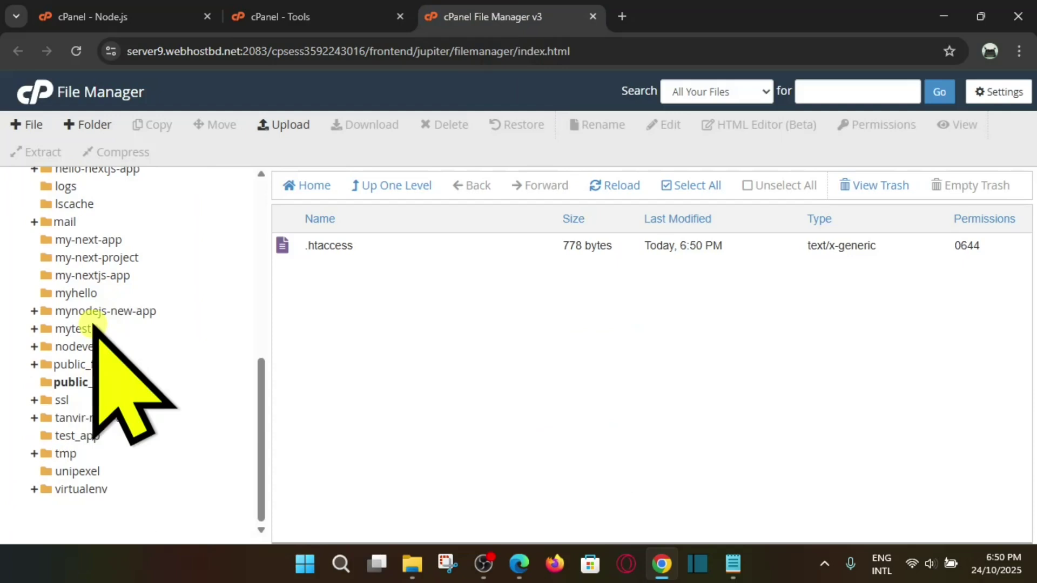
left_click(115, 311)
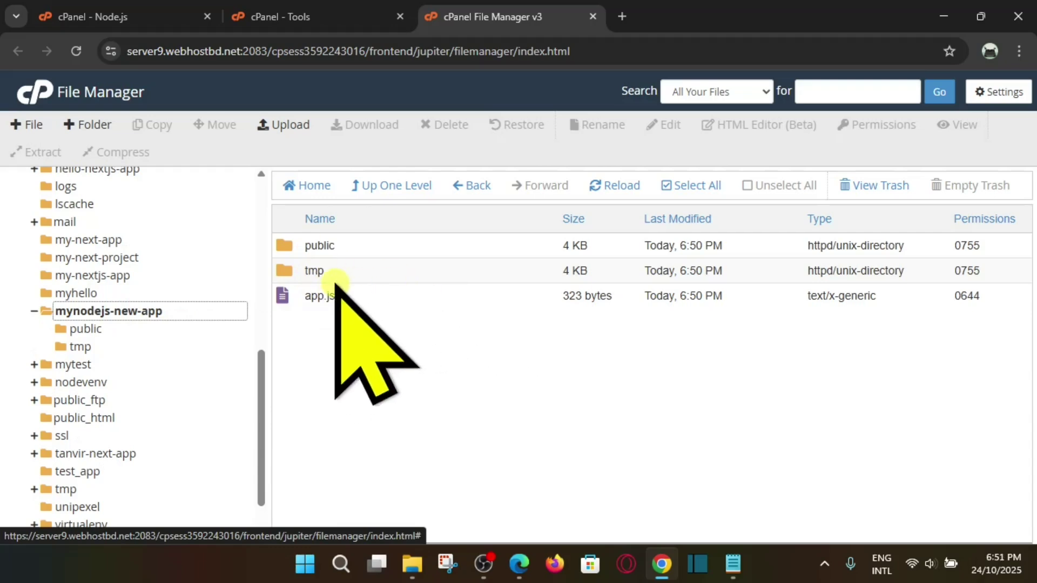
right_click(407, 375)
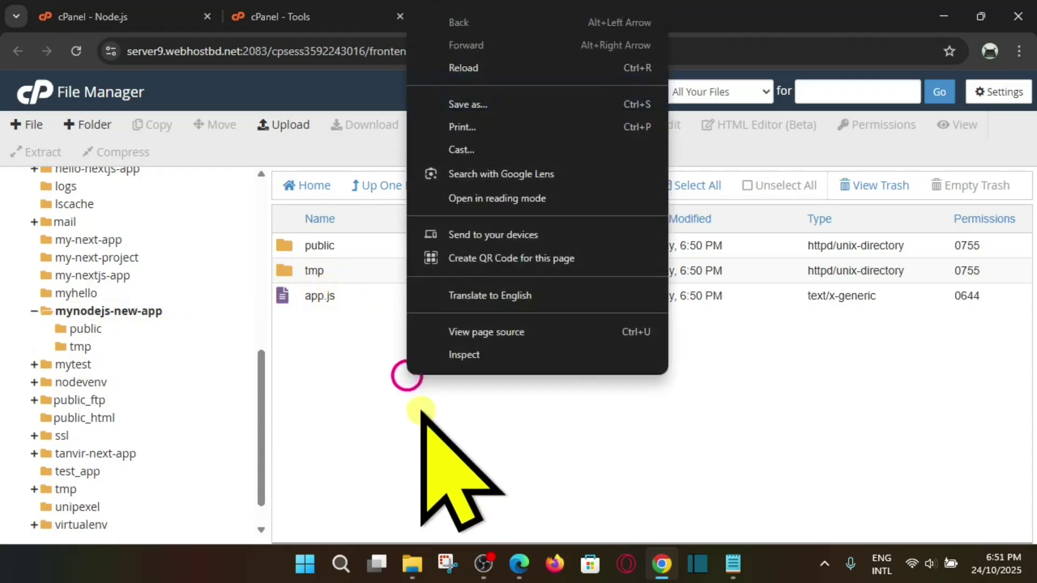
left_click(420, 410)
Upload hello-node.zip from the projects folder into mynodejs-new-app, then return to its listing.
left_click(284, 125)
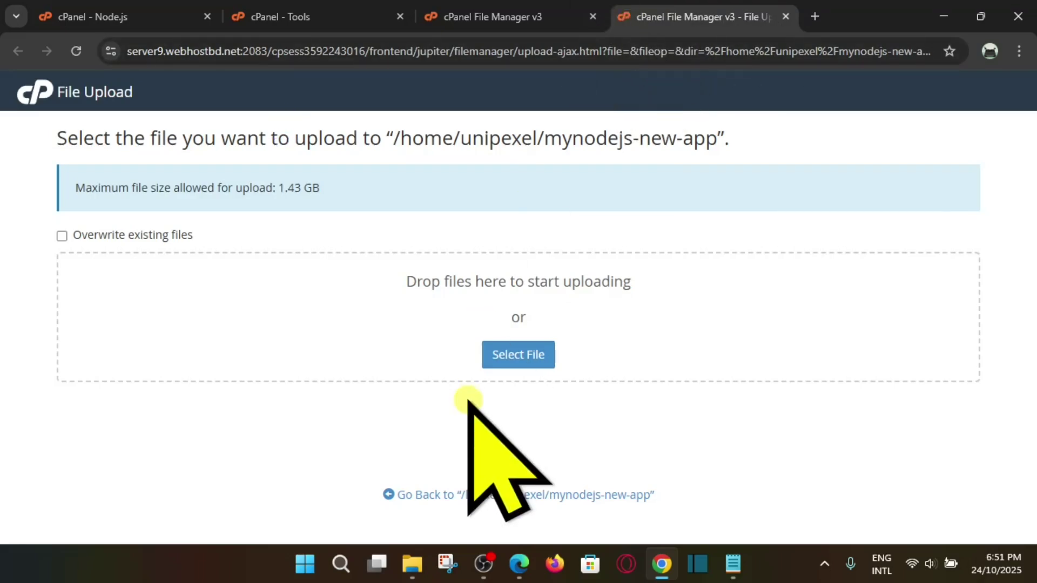
left_click(500, 351)
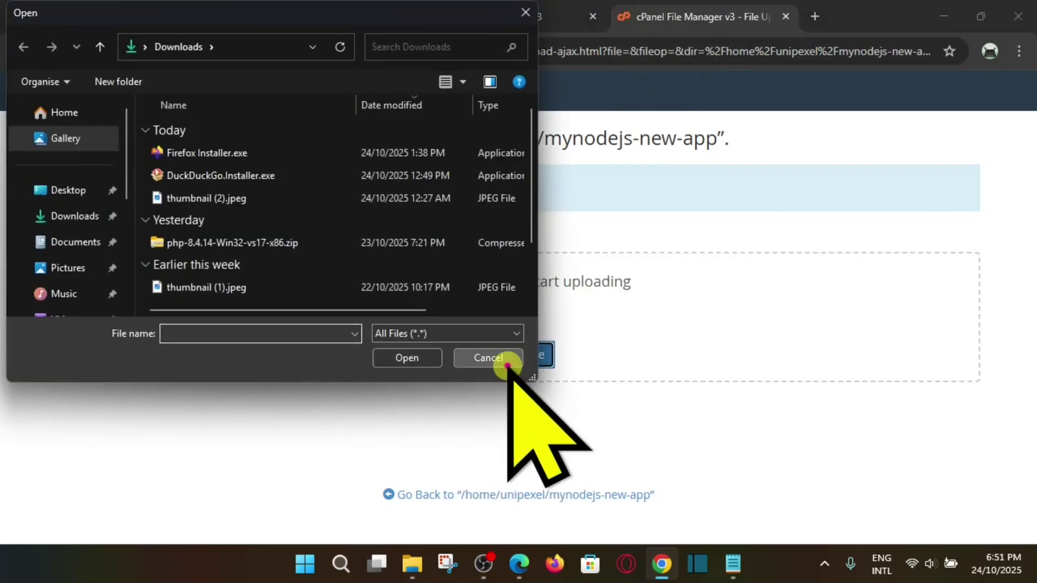
left_click(488, 358)
left_click(413, 562)
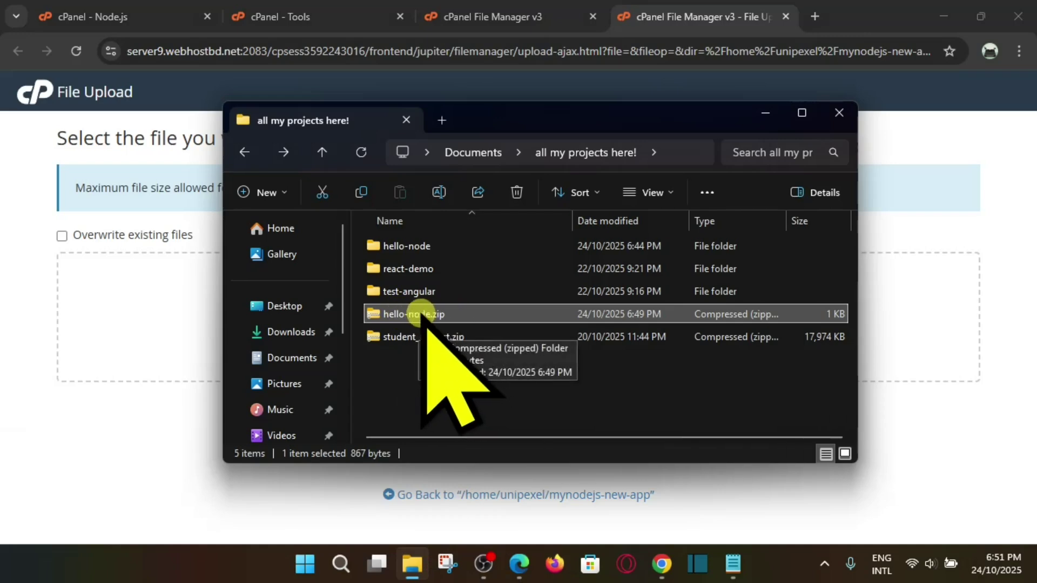
left_click_drag(452, 316, 139, 300)
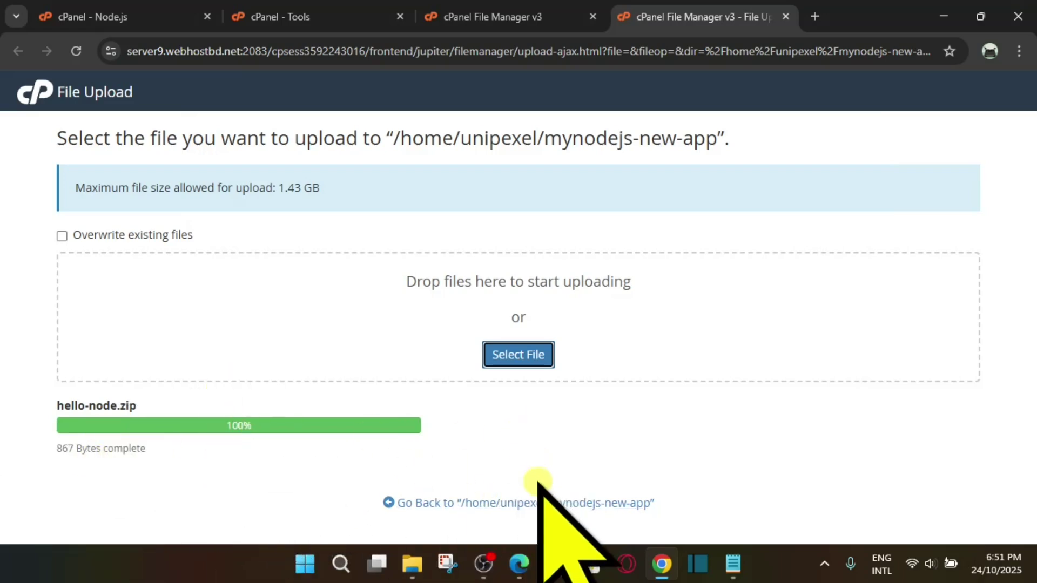
left_click(558, 500)
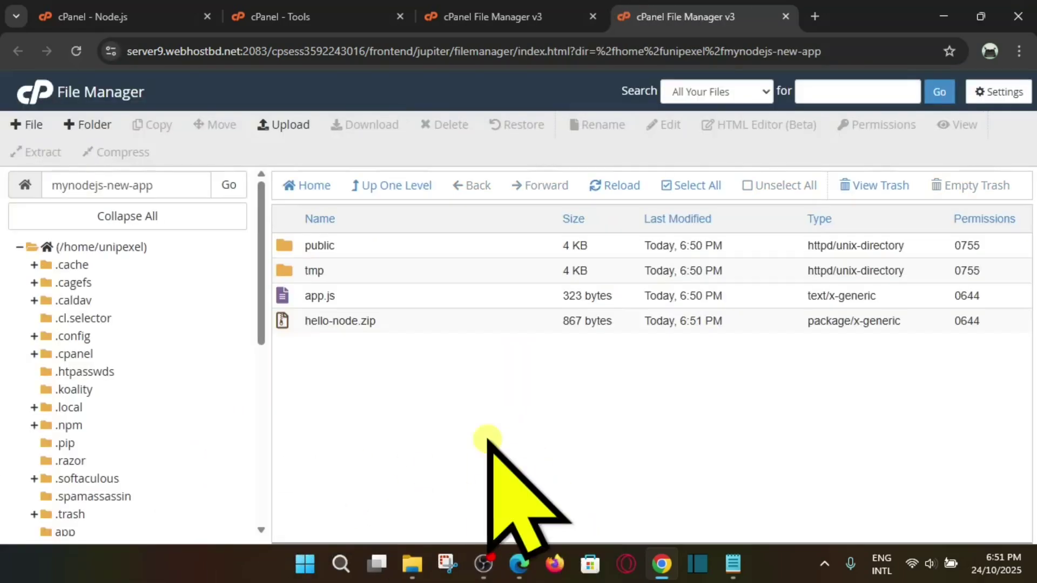
Close the duplicate tab and extract hello-node.zip into mynodejs-new-app.
key("ctrl+w")
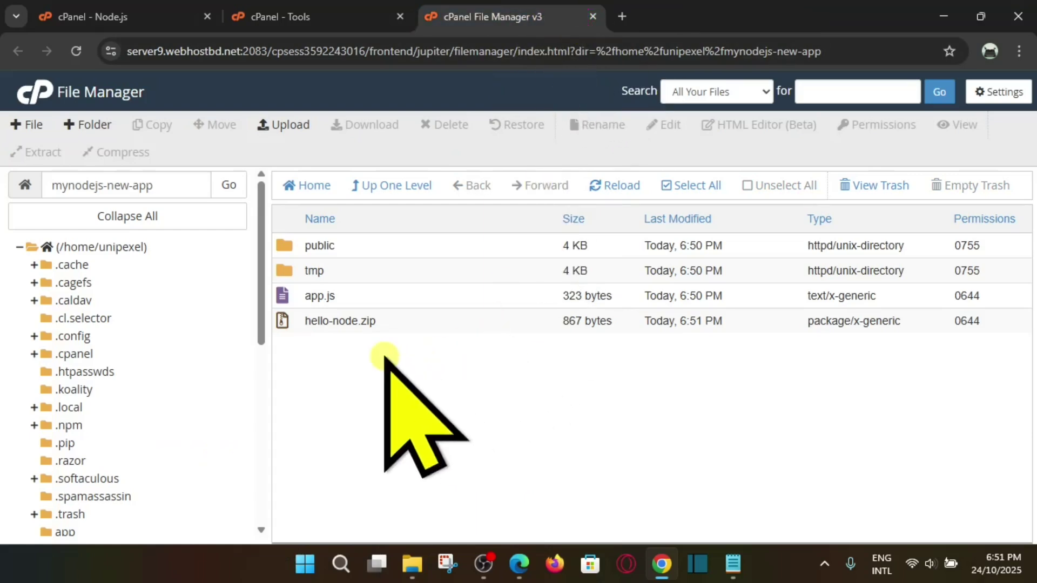
left_click(348, 323)
right_click(399, 319)
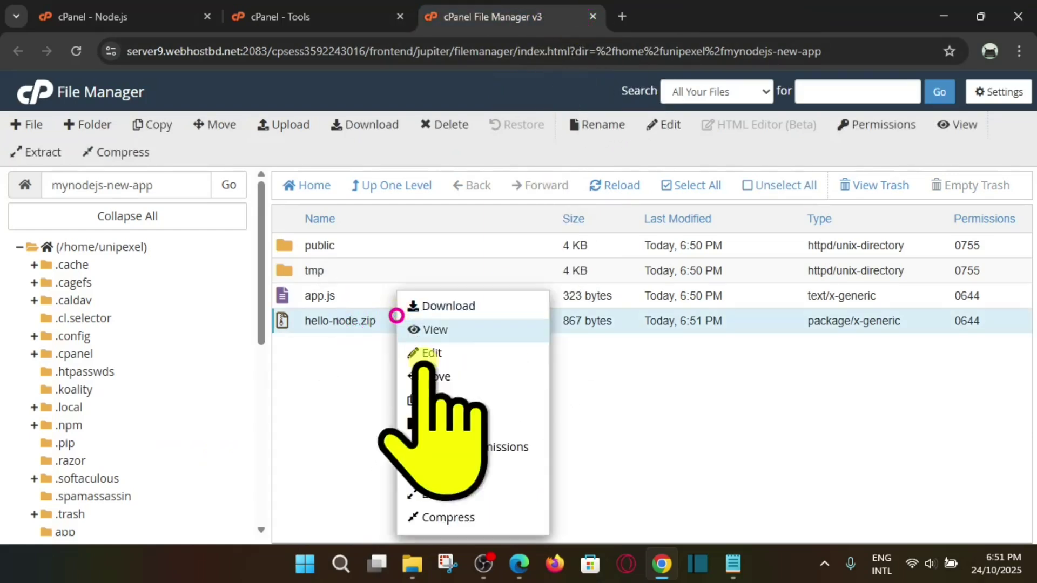
left_click(320, 368)
double_click(325, 323)
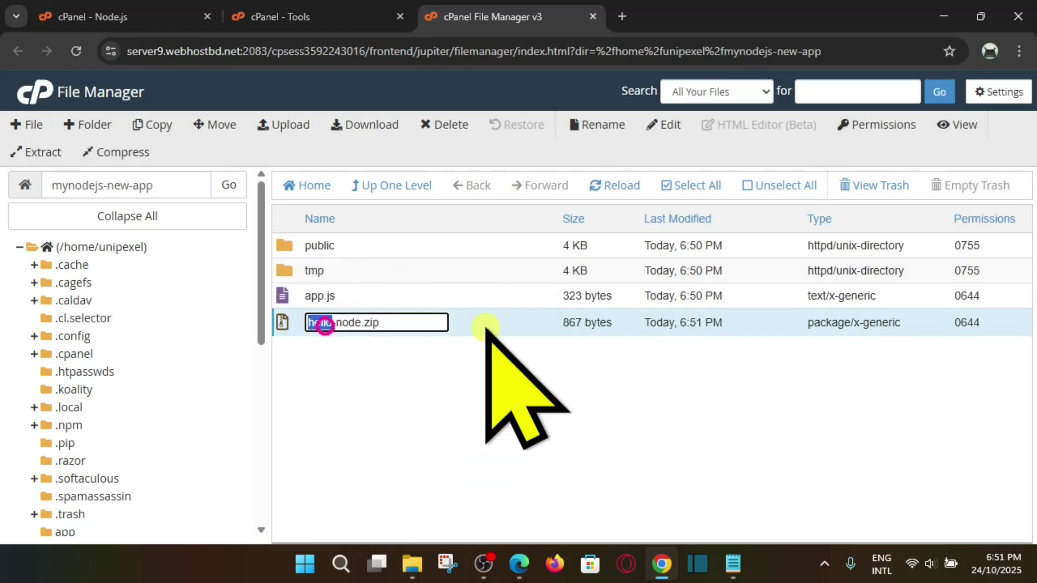
right_click(442, 323)
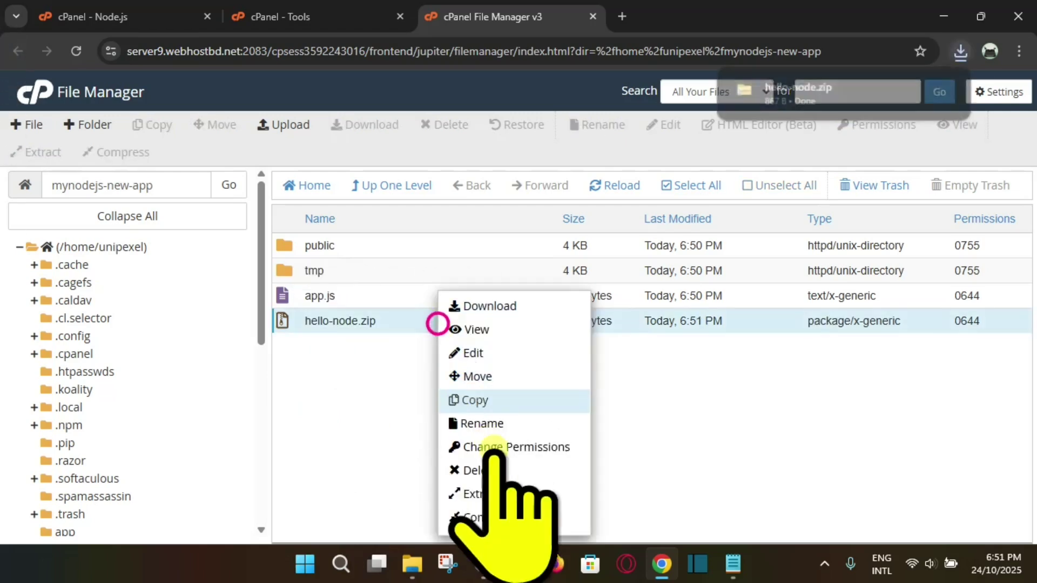
left_click(489, 488)
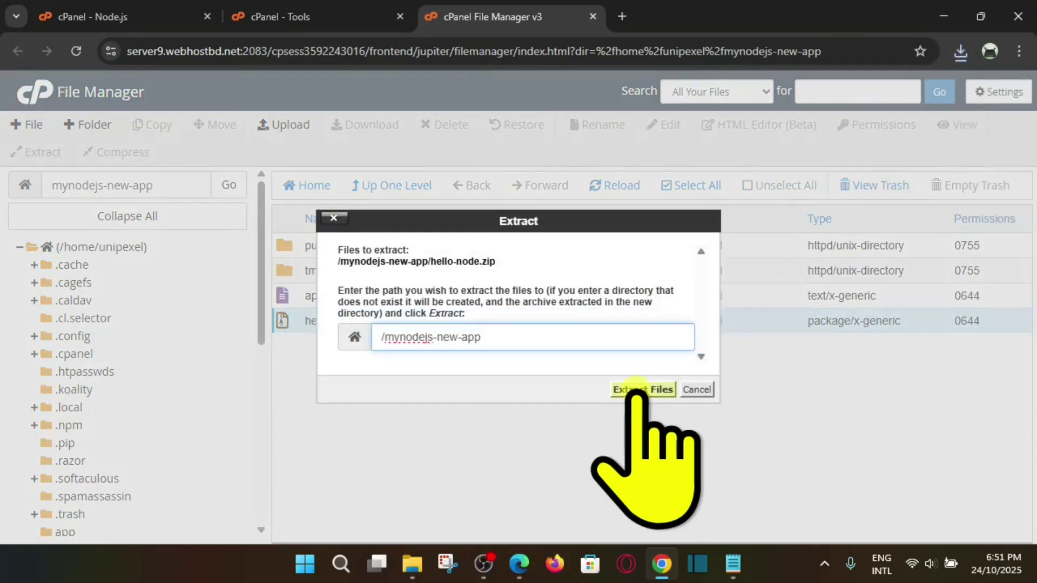
left_click(636, 389)
mouse_move(650, 557)
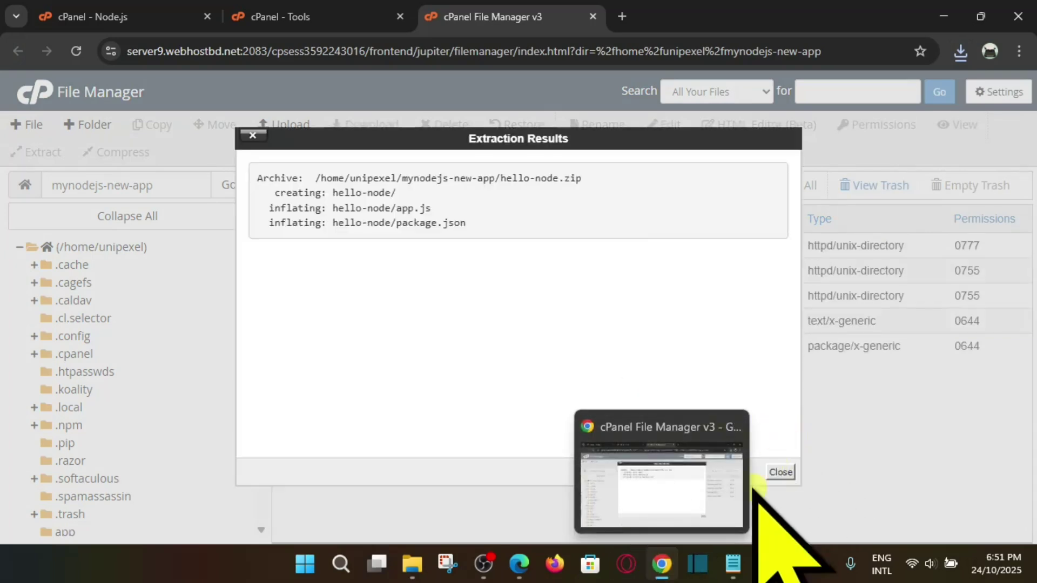
left_click(777, 473)
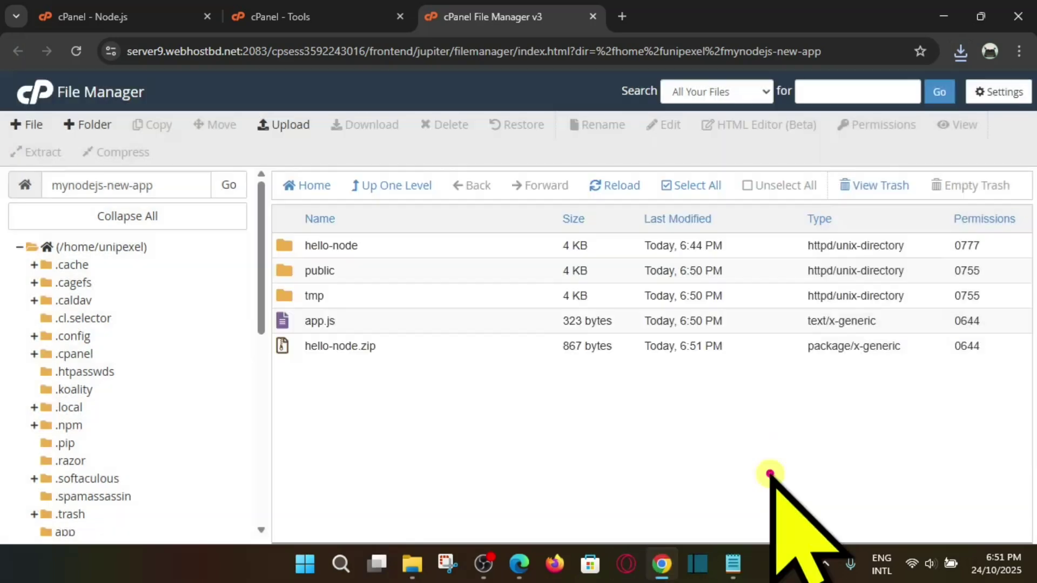
Check that the extracted hello-node folder holds app.js and package.json, then return.
double_click(427, 248)
left_click(409, 349)
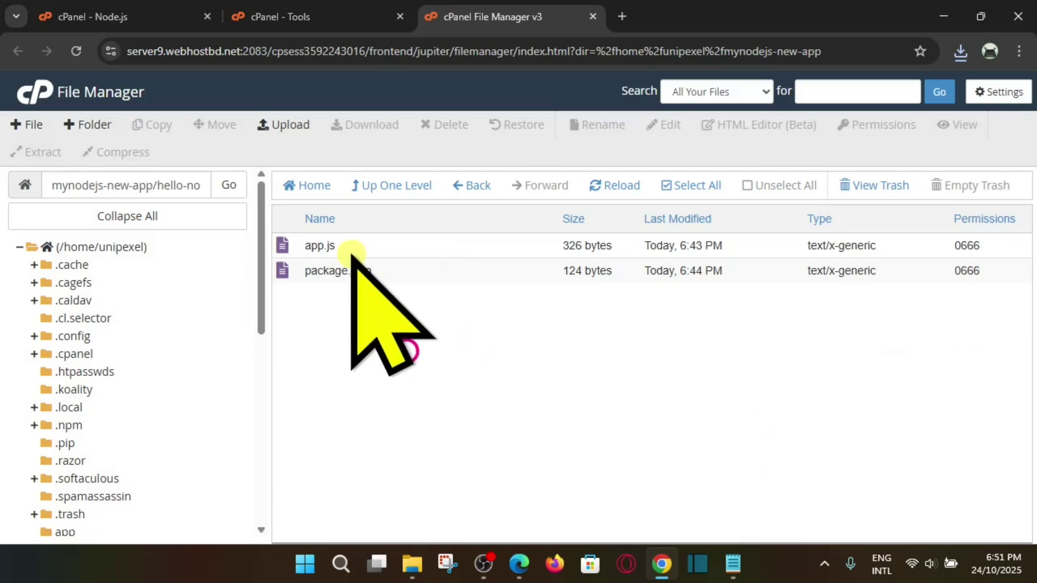
left_click(431, 250)
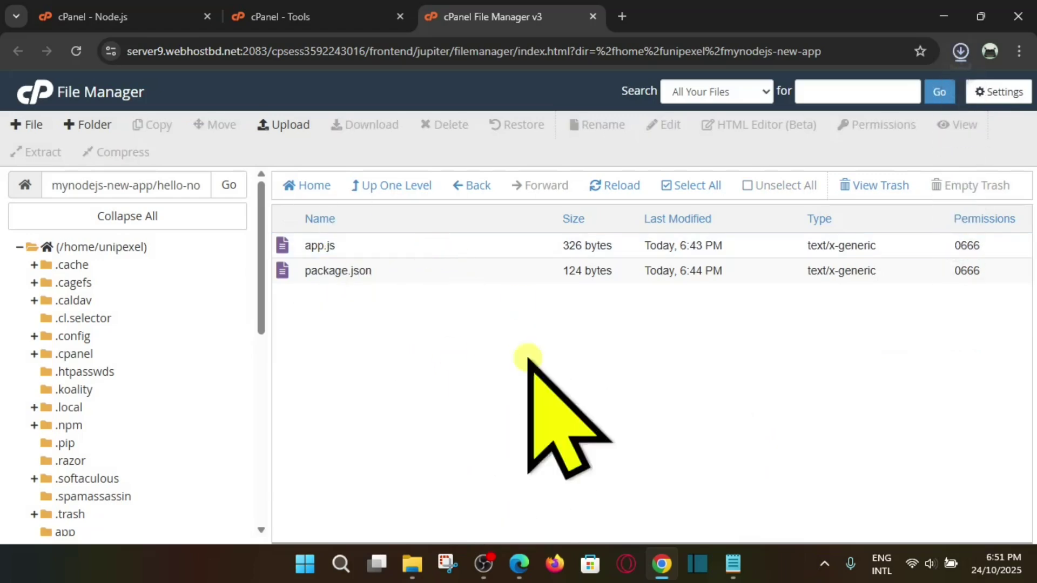
left_click(474, 179)
left_click(346, 344)
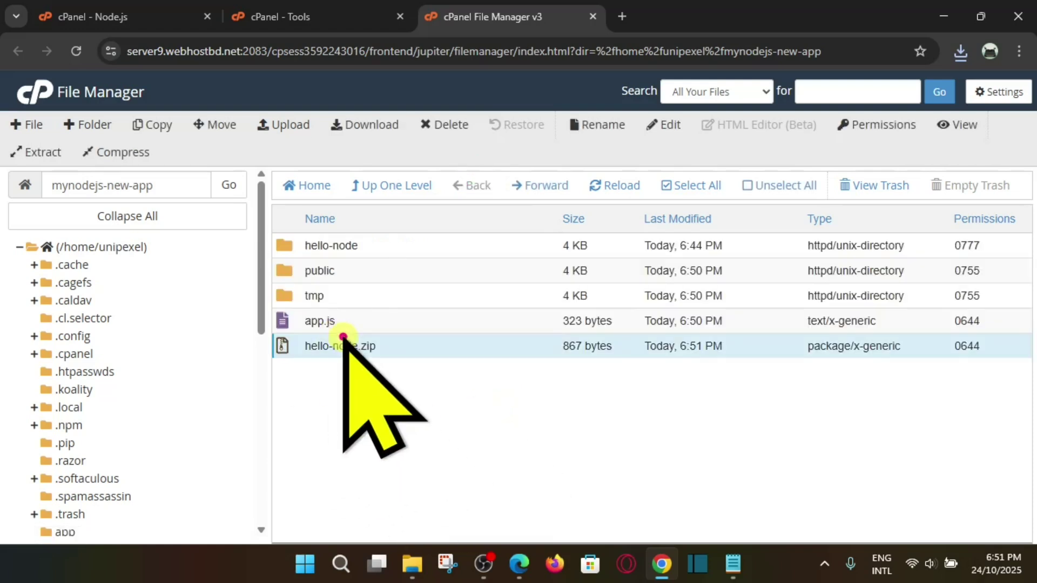
left_click(346, 322)
left_click(346, 345)
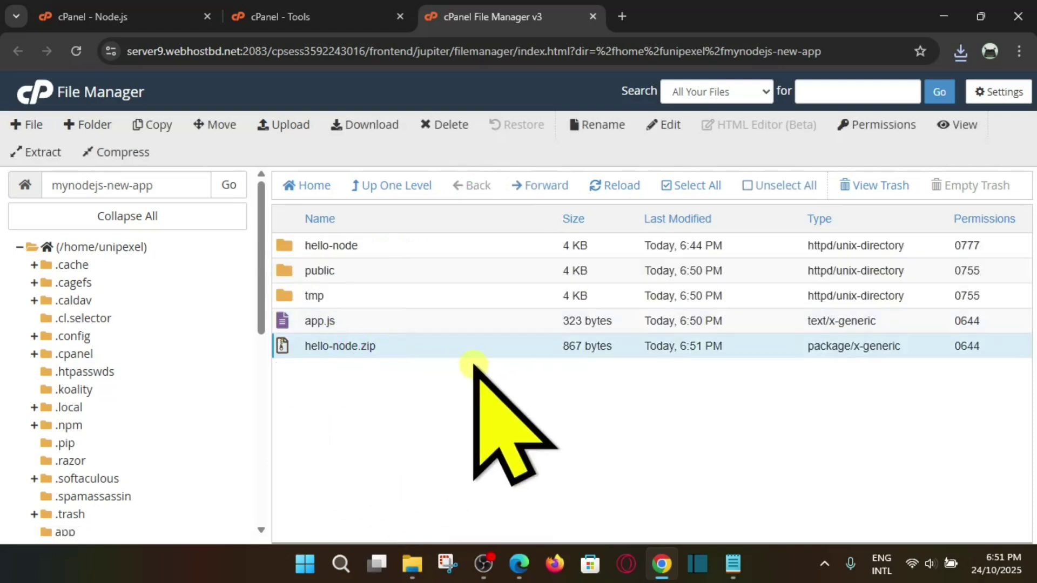
Delete hello-node.zip from mynodejs-new-app.
right_click(372, 349)
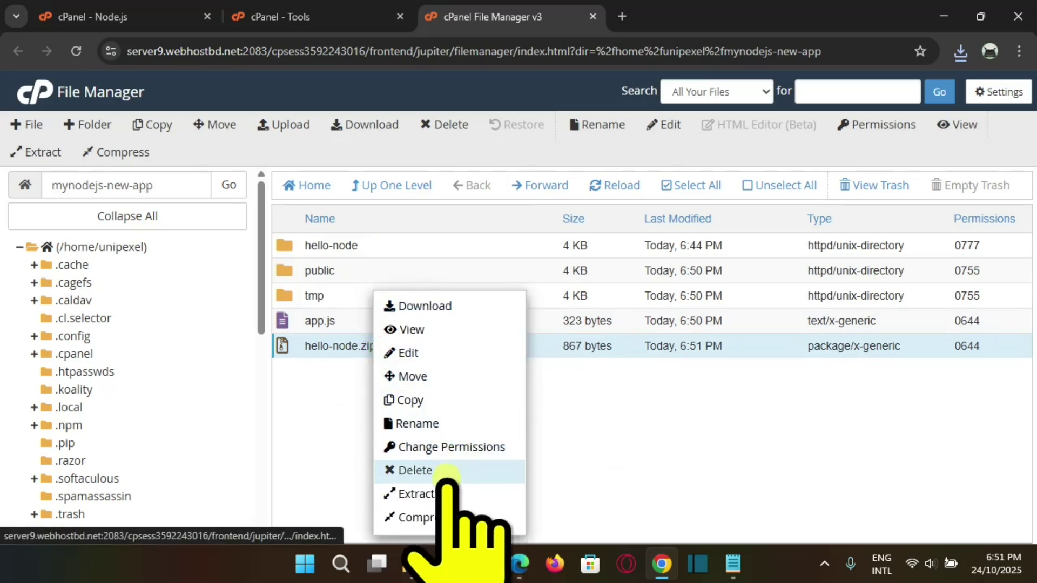
left_click(432, 469)
left_click(638, 365)
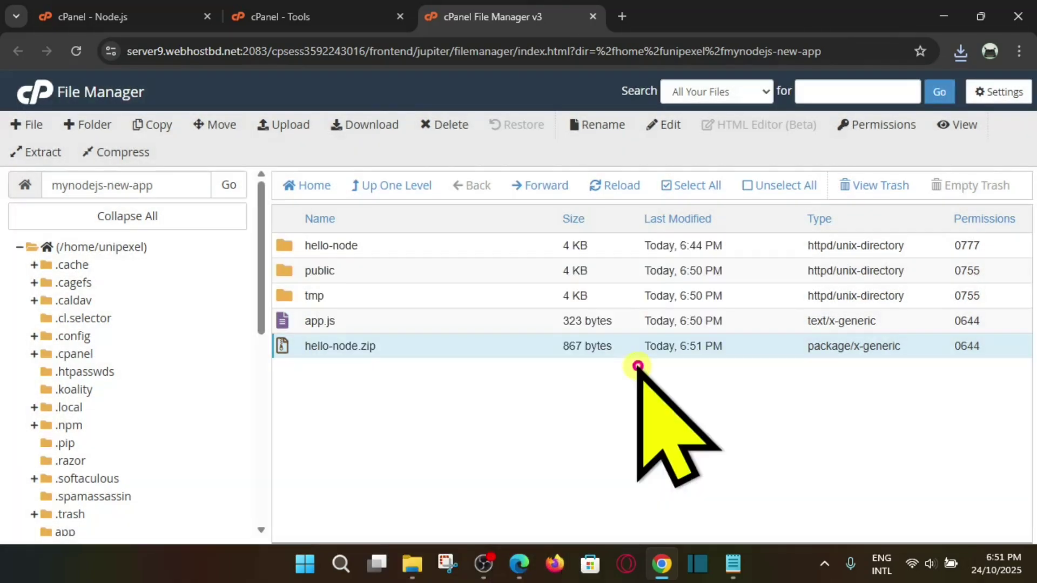
Open the hello-node folder and select its app.js.
left_click(340, 322)
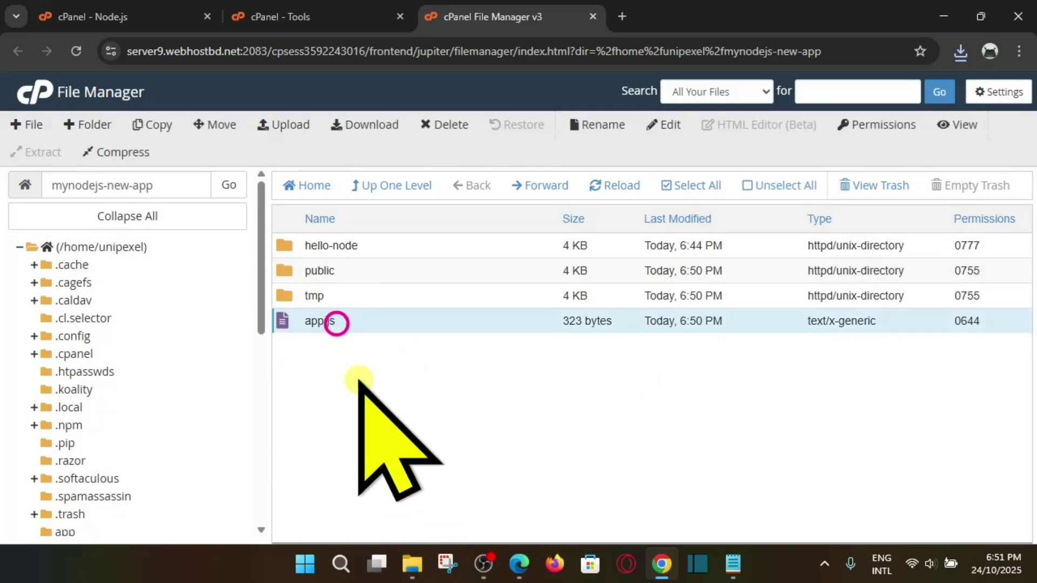
left_click(424, 246)
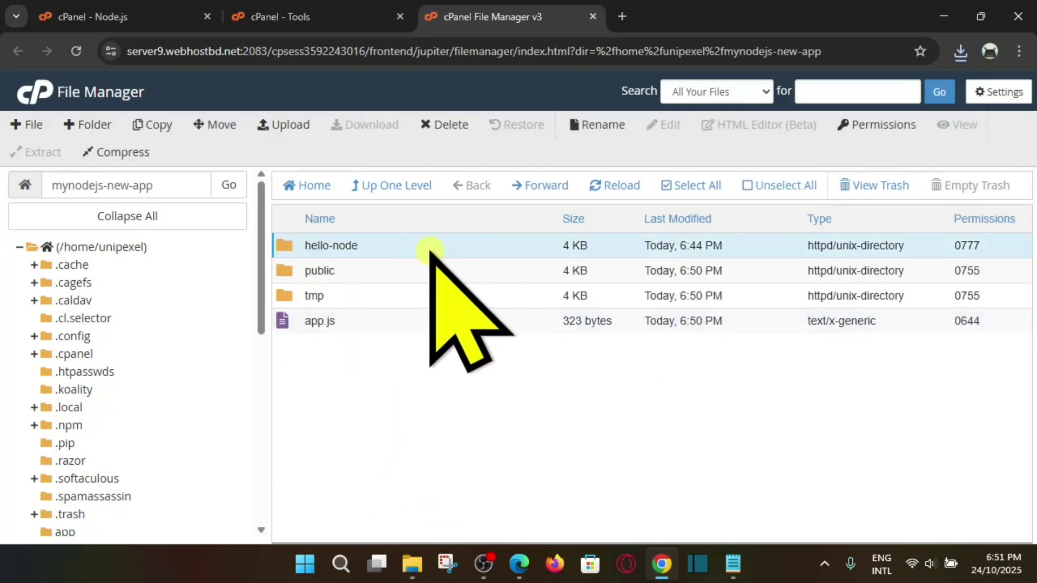
double_click(455, 243)
left_click(358, 250)
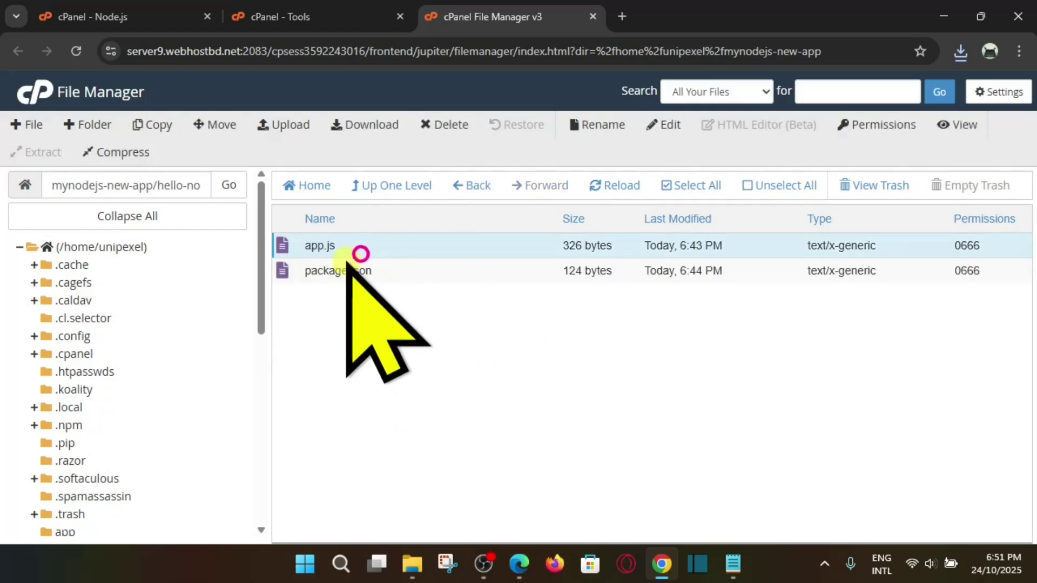
View the code of hello-node's app.js and the default root app.js.
left_click(658, 126)
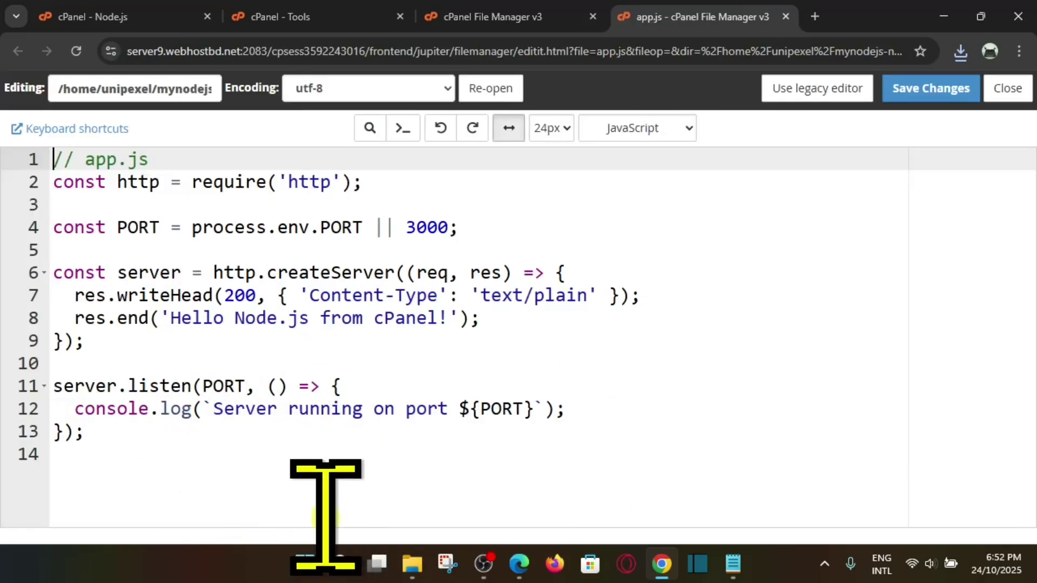
left_click(488, 15)
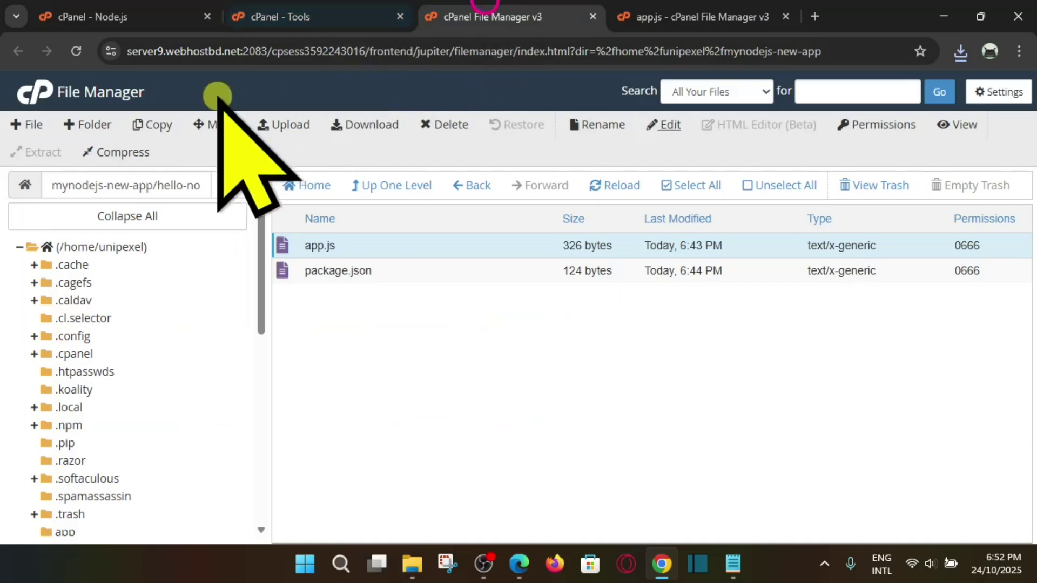
left_click(475, 185)
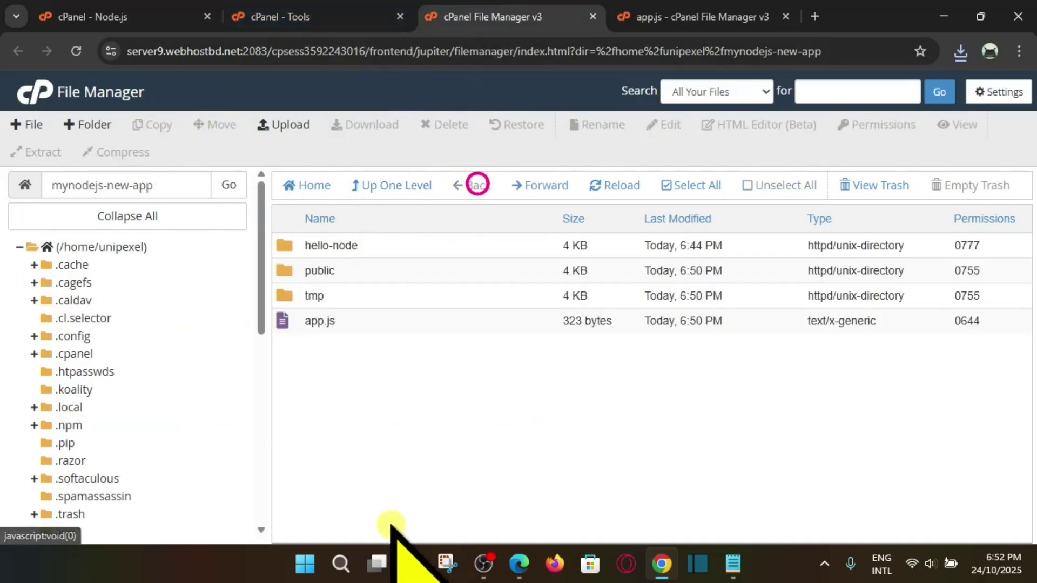
left_click(333, 324)
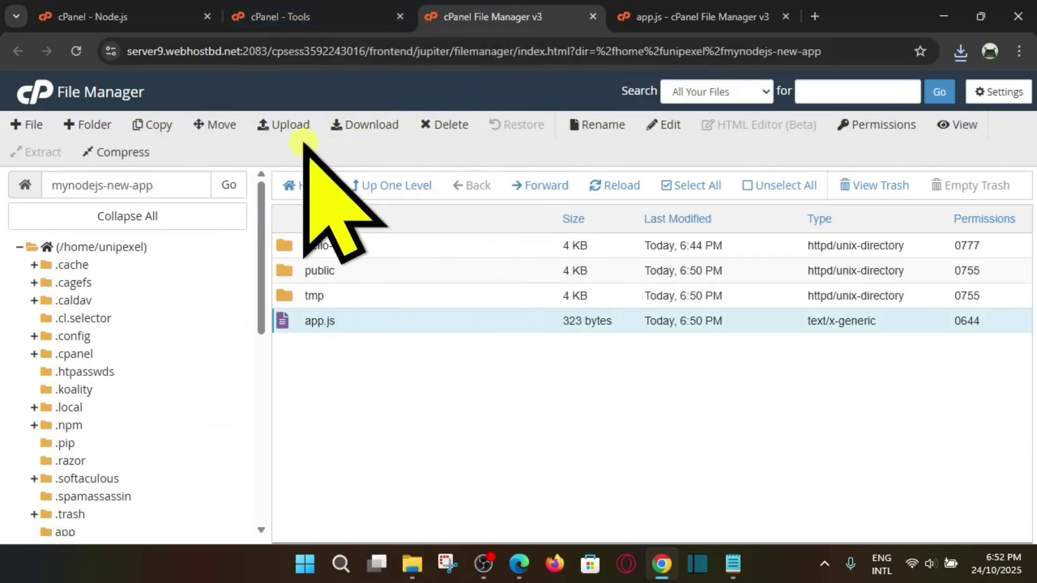
left_click(673, 125)
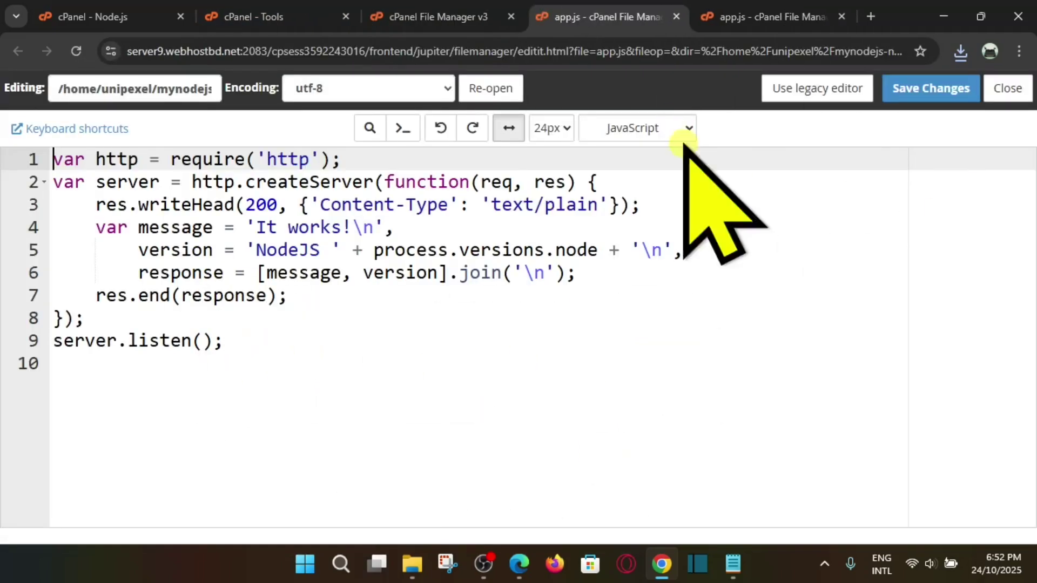
left_click(675, 16)
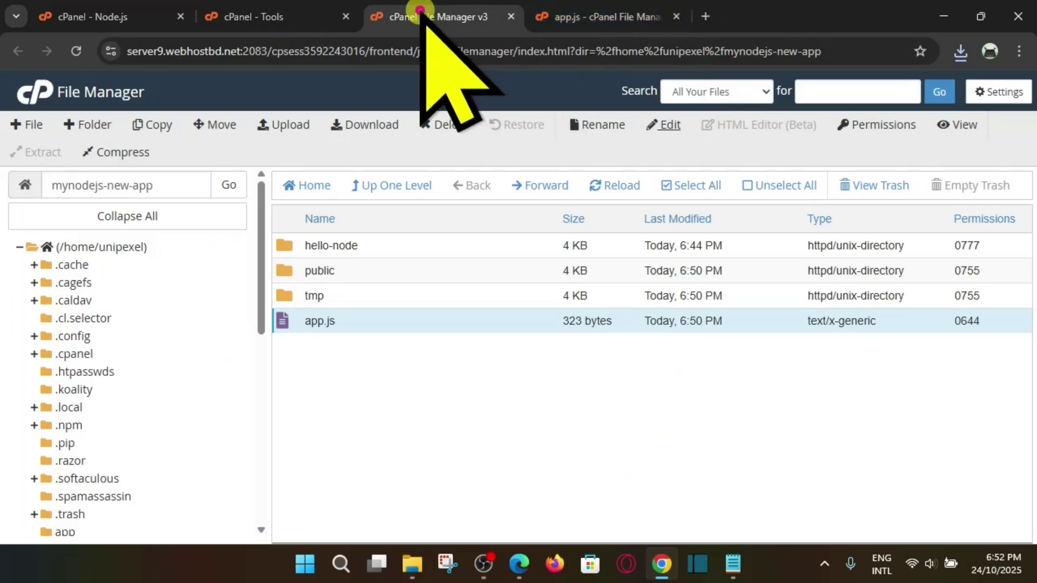
Trash the default app.js from the mynodejs-new-app root.
left_click(413, 235)
double_click(463, 248)
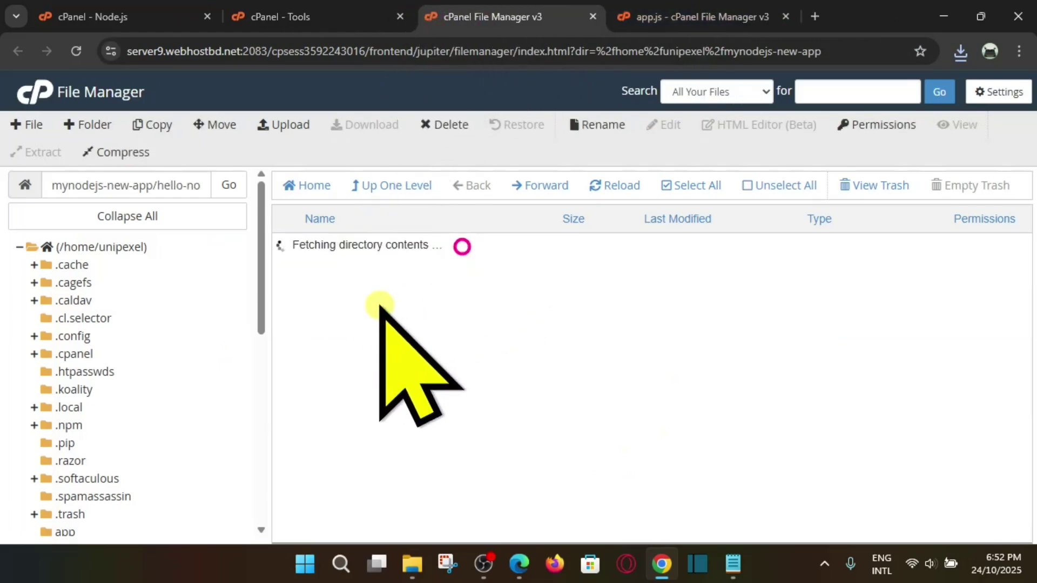
left_click(486, 186)
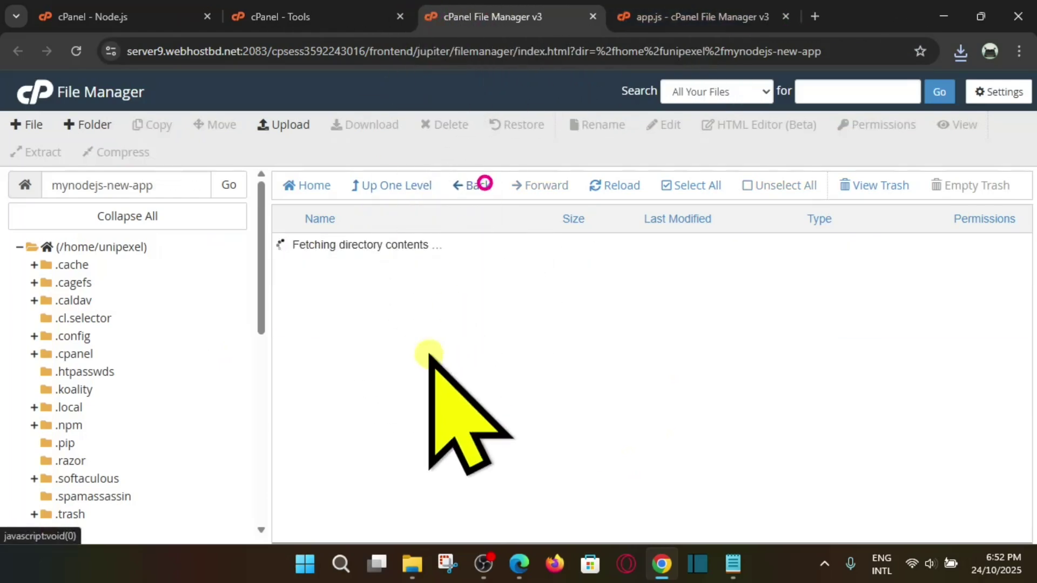
left_click(352, 321)
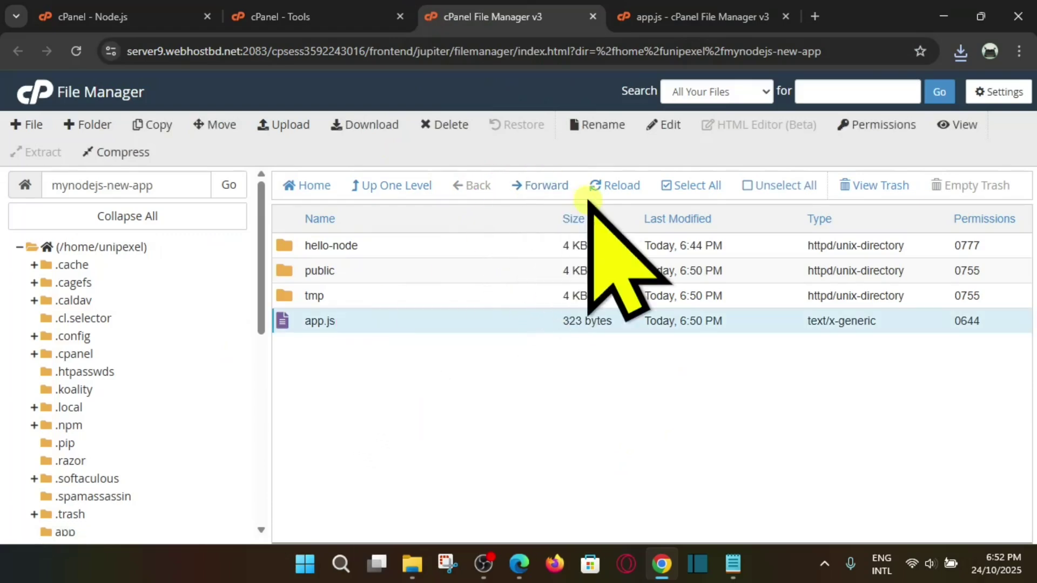
left_click(453, 126)
left_click(633, 360)
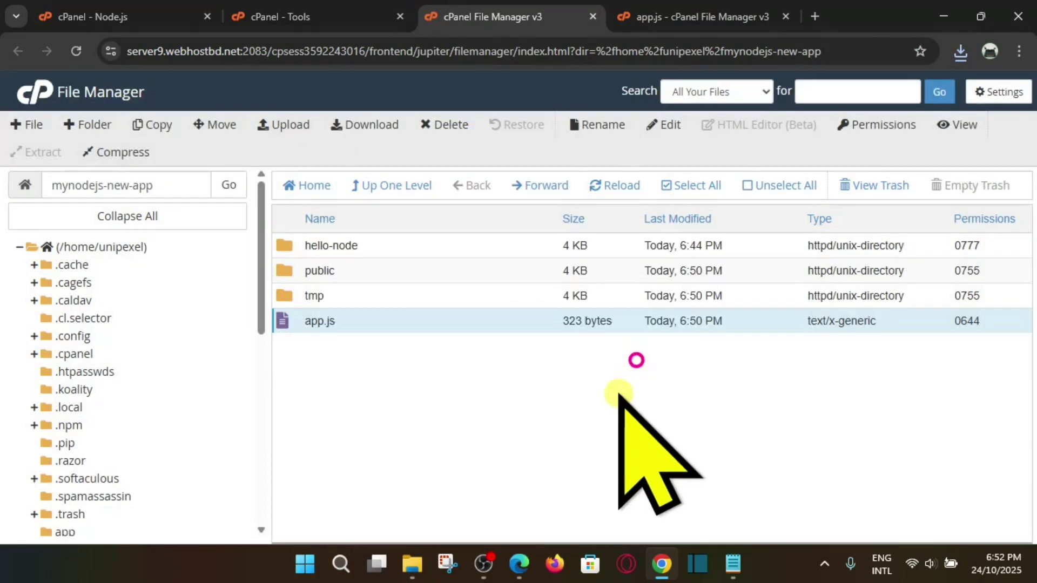
Move hello-node's app.js and package.json up into /mynodejs-new-app/.
double_click(413, 245)
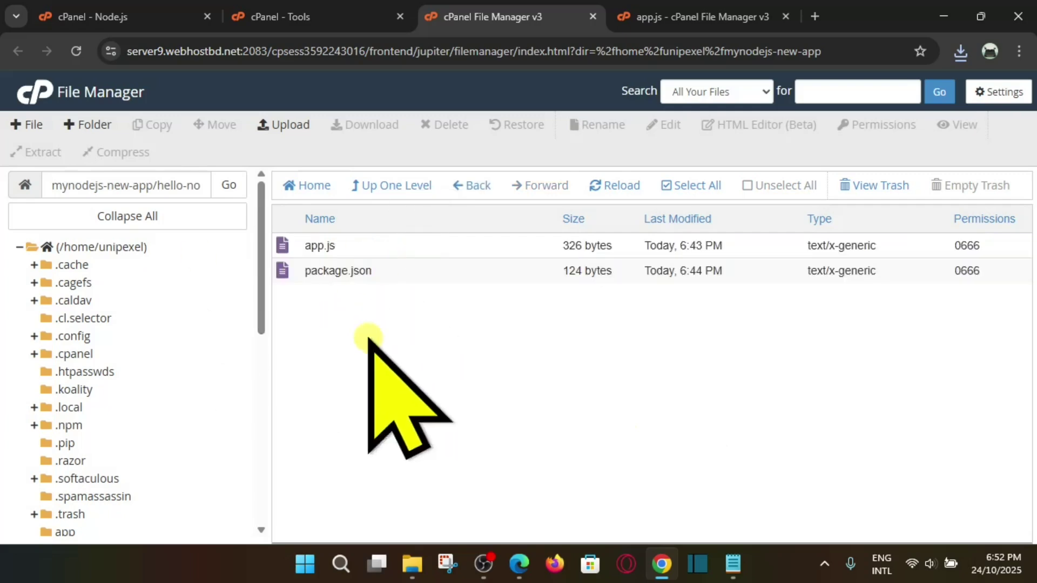
left_click(702, 185)
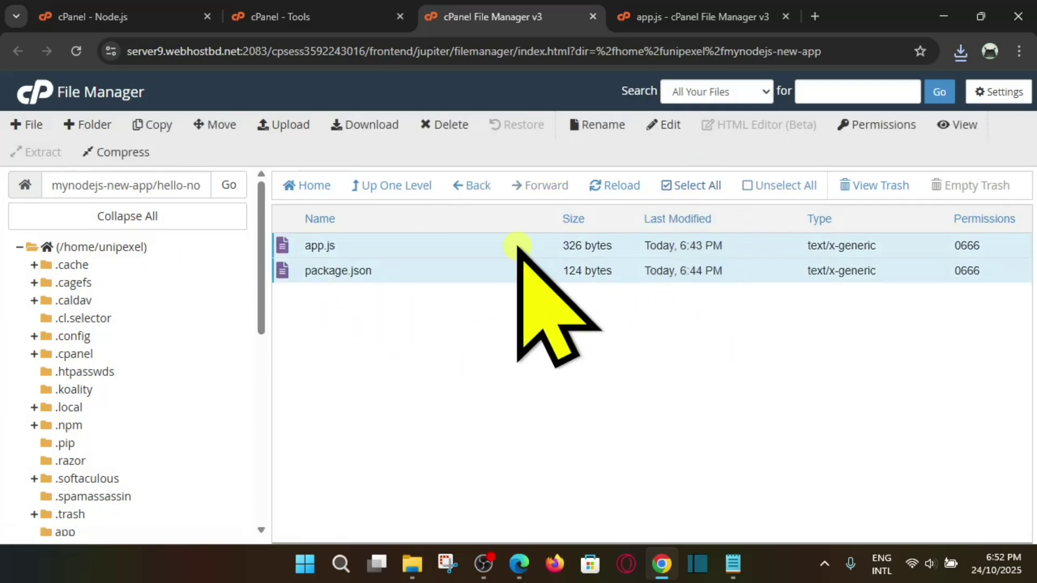
left_click(215, 125)
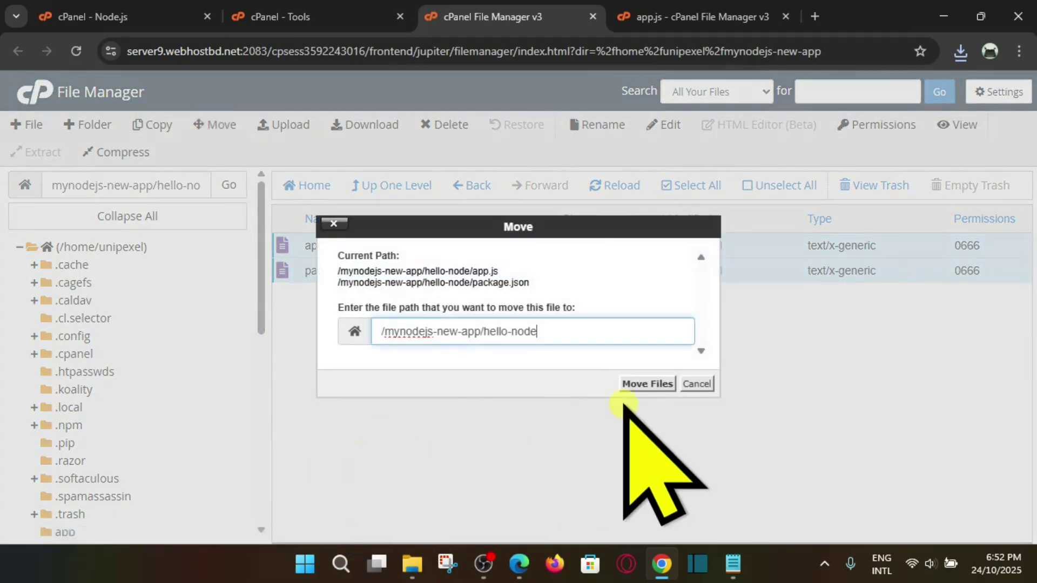
left_click_drag(491, 332, 622, 331)
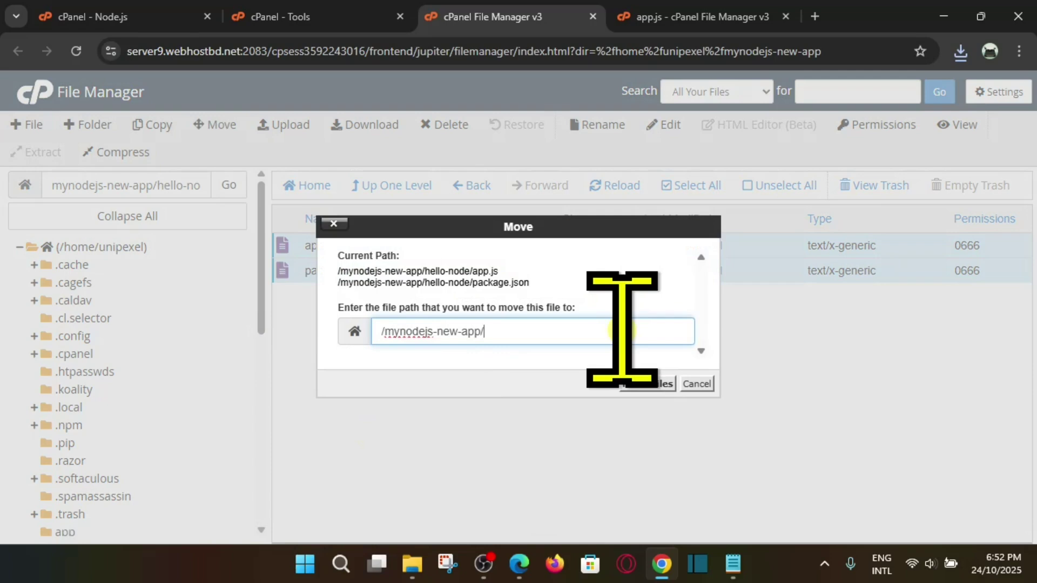
key("Return")
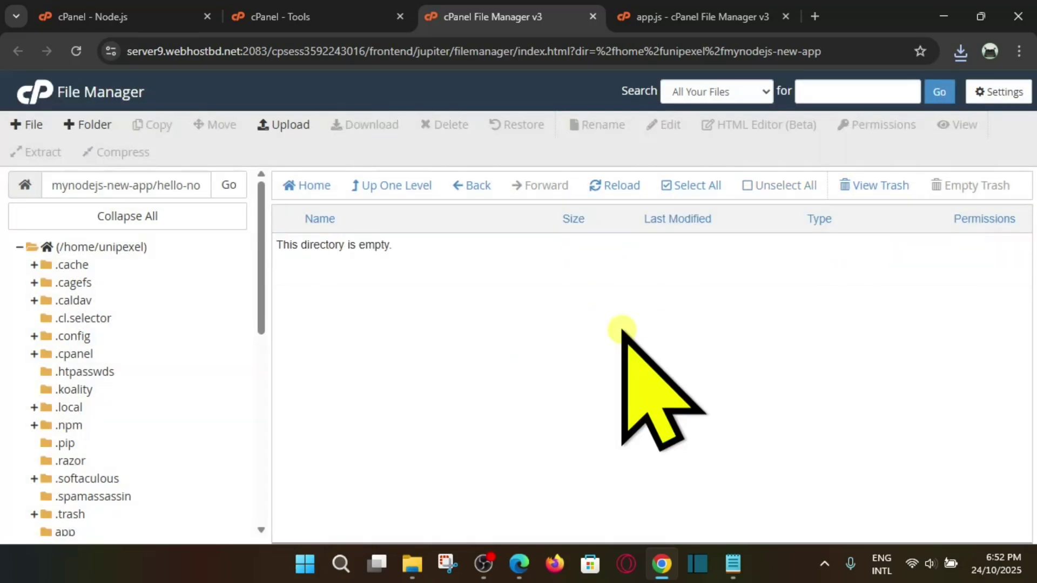
Start trashing the emptied hello-node folder.
left_click(461, 189)
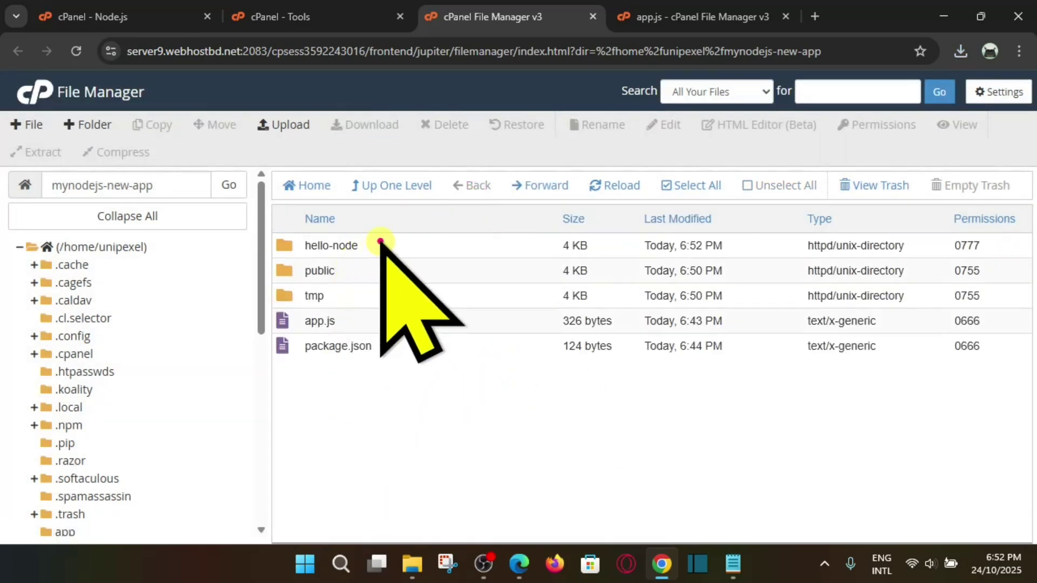
left_click(381, 242)
left_click(448, 123)
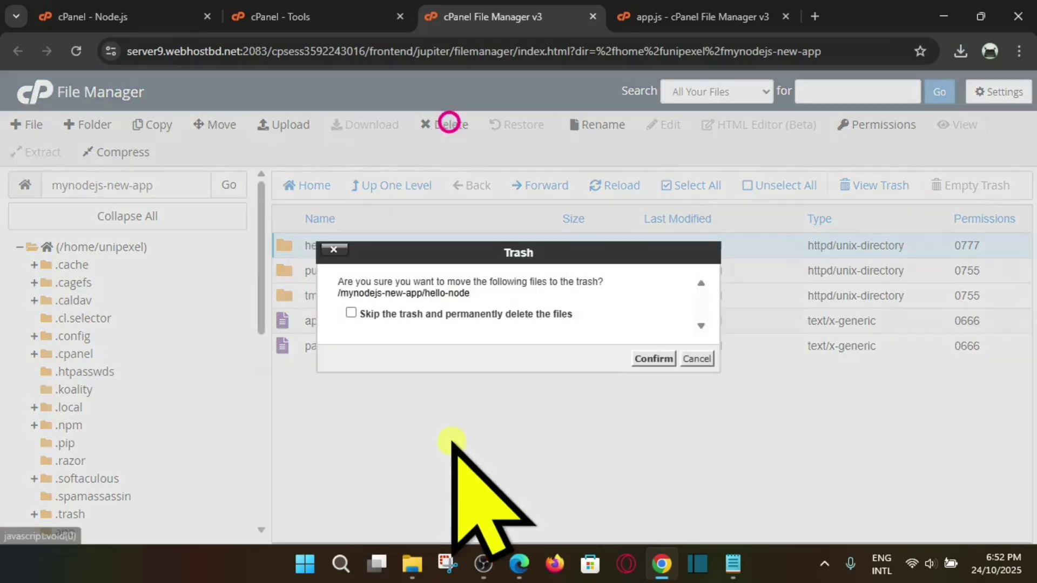
Trash the hello-node folder and check that app.js and package.json now sit in the app root.
left_click(656, 358)
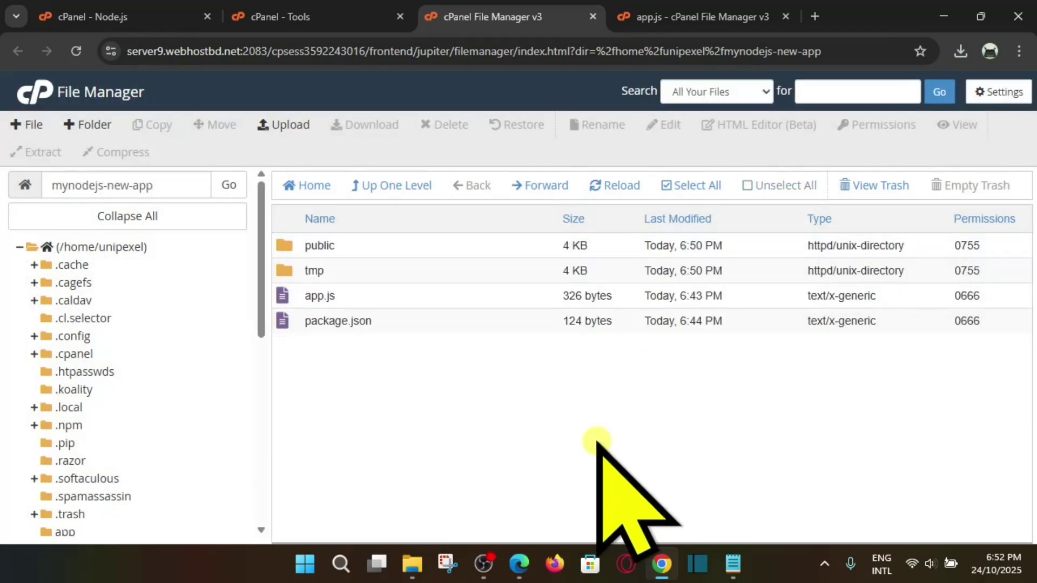
left_click(351, 302)
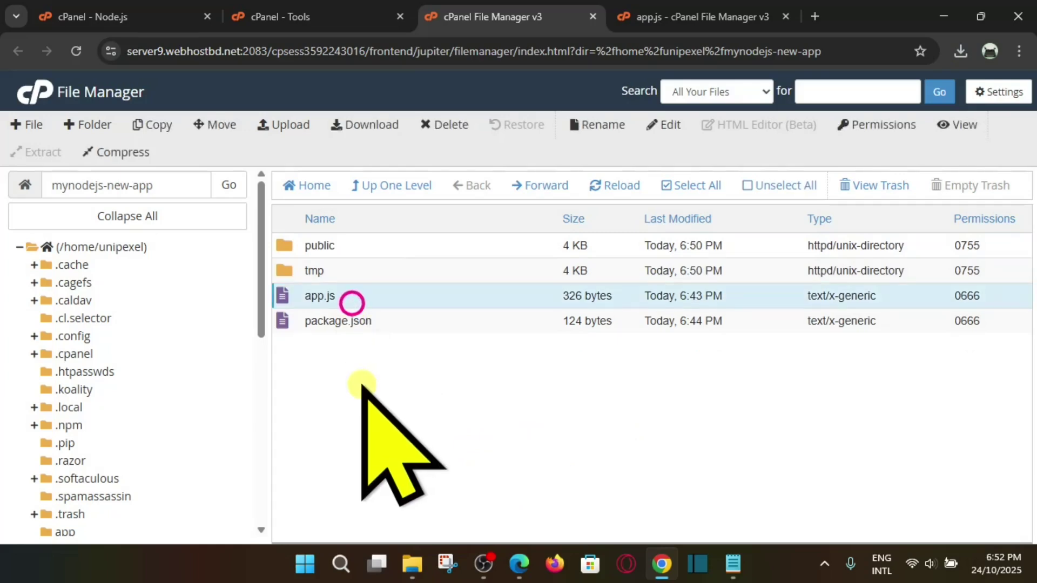
left_click(357, 327)
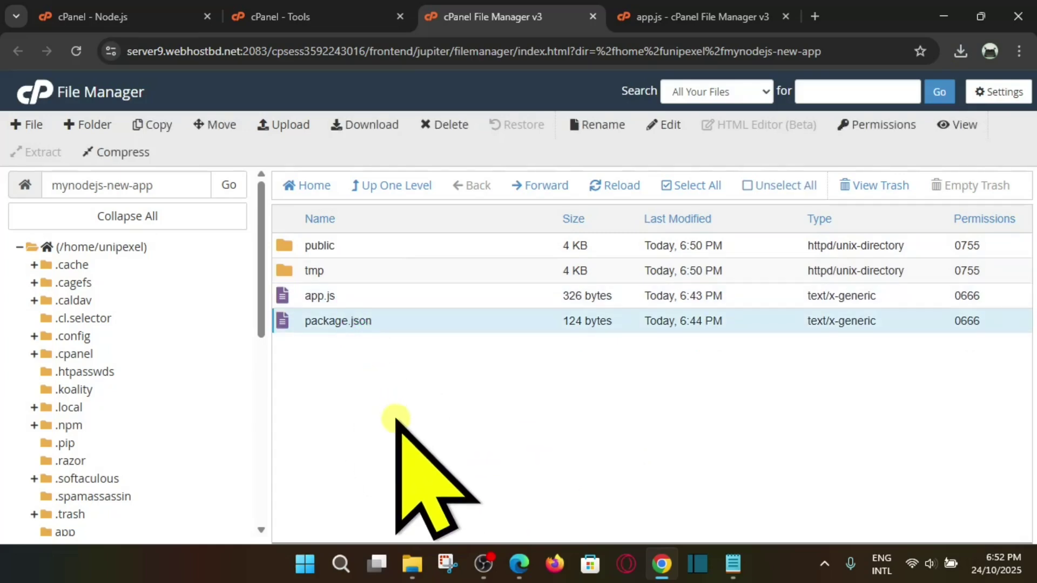
Confirm the Node.js app uses application root mynodejs-new-app and startup file app.js.
left_click(267, 19)
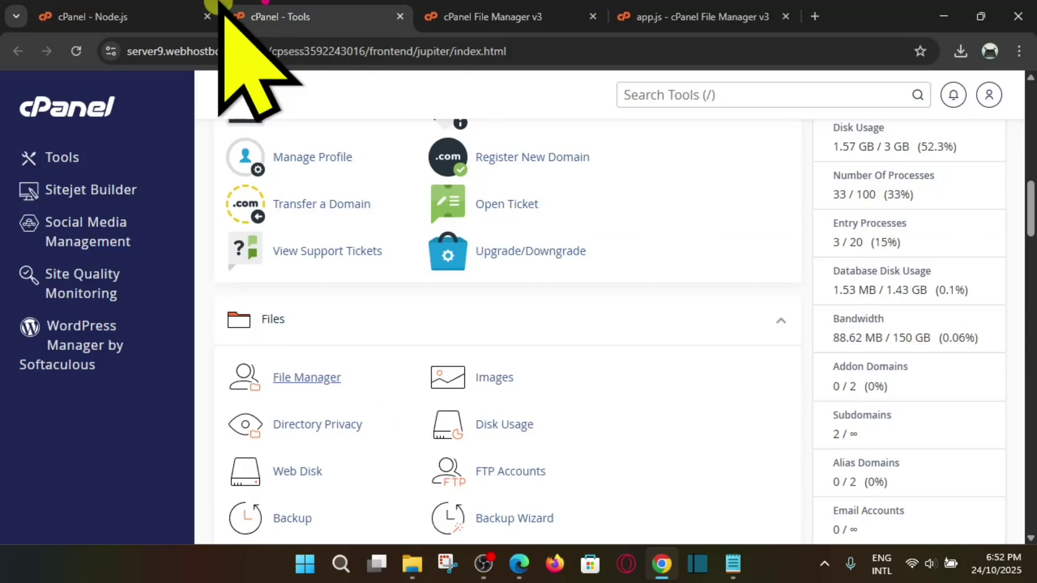
left_click(156, 14)
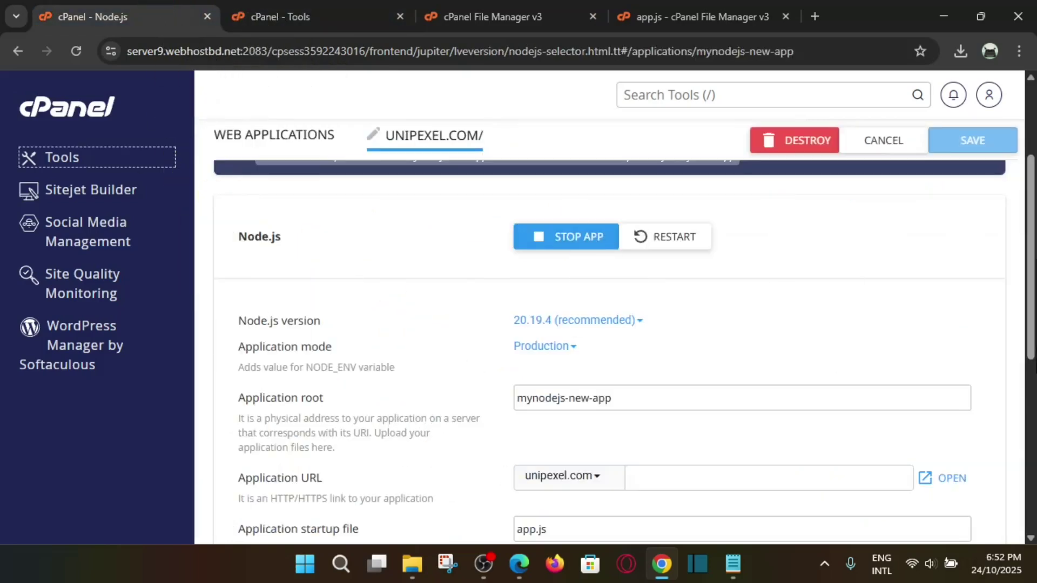
scroll(462, 301, "up", 3)
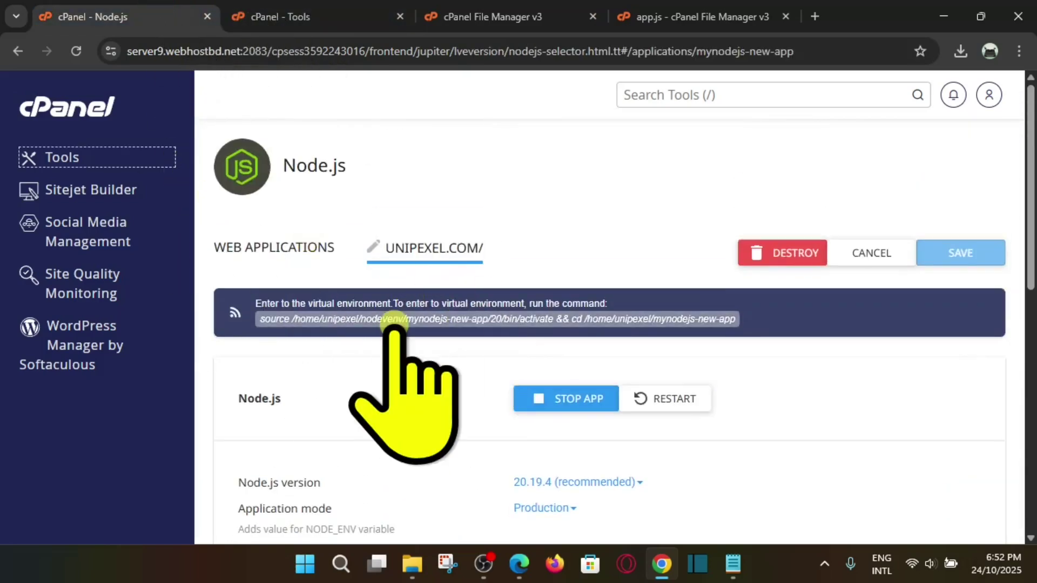
left_click(524, 194)
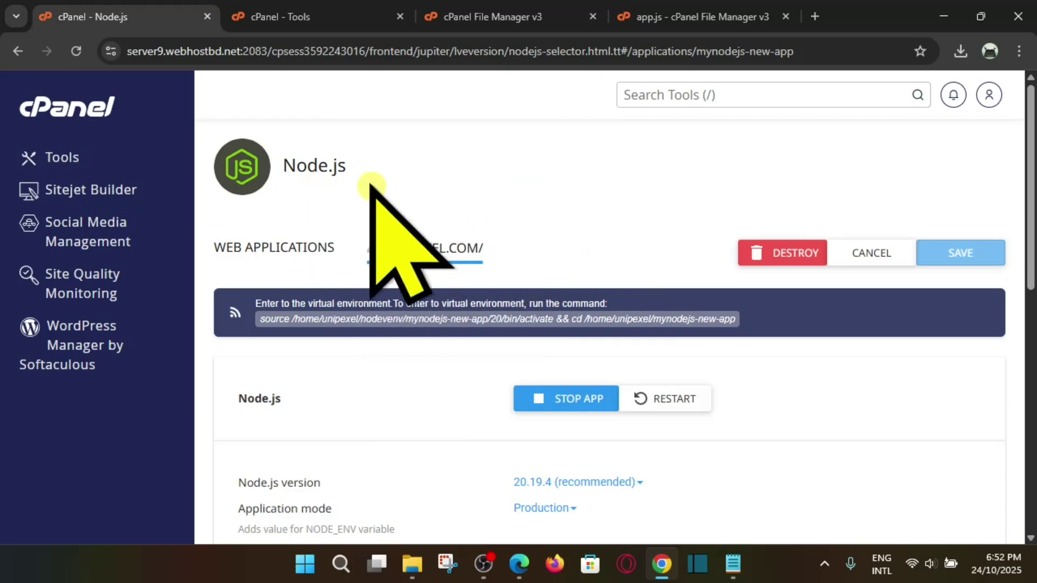
scroll(453, 415, "down", 6)
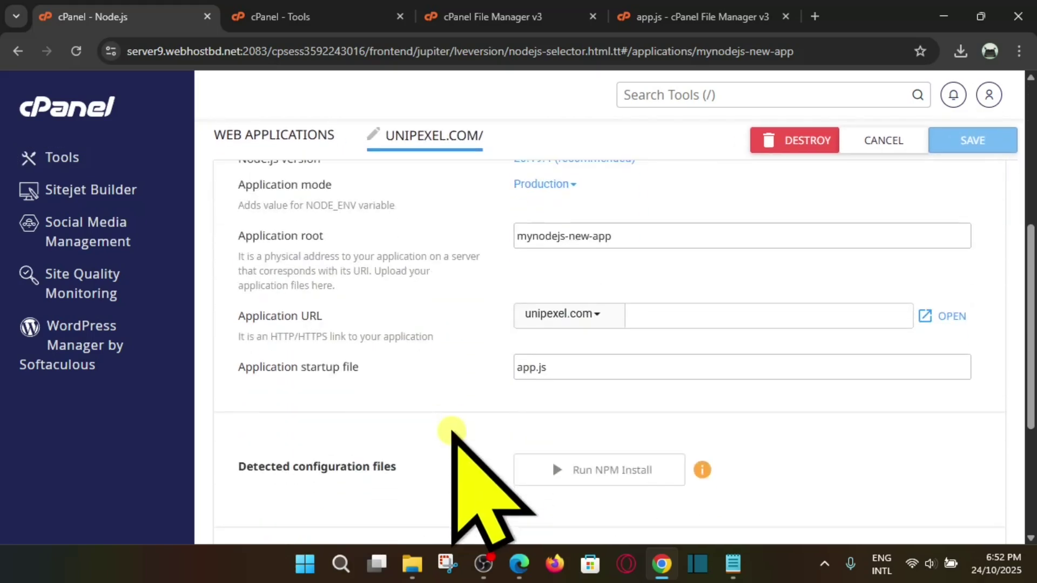
left_click_drag(358, 367, 275, 369)
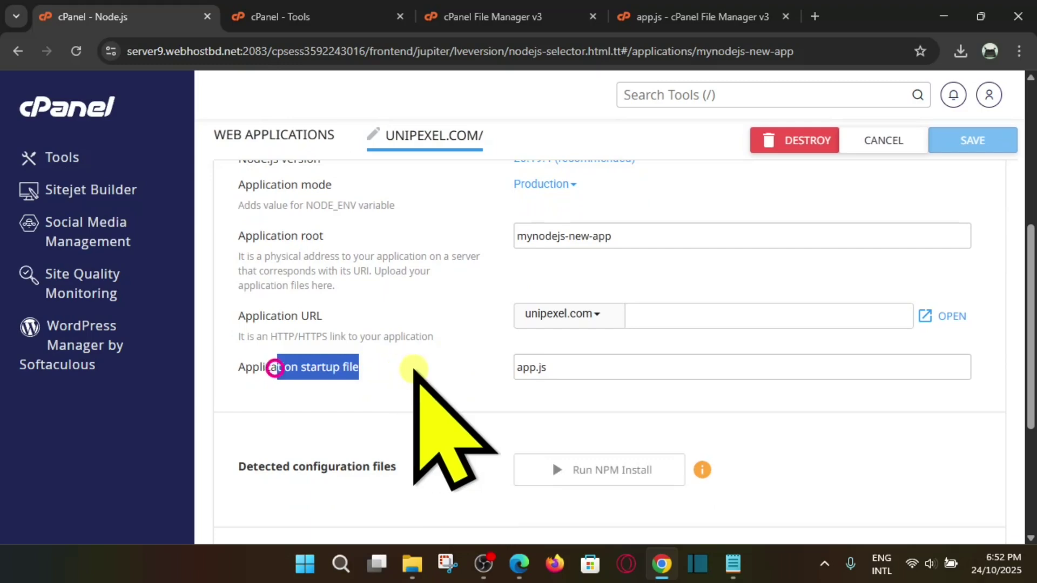
left_click(601, 363)
left_click_drag(666, 363, 515, 367)
left_click(382, 399)
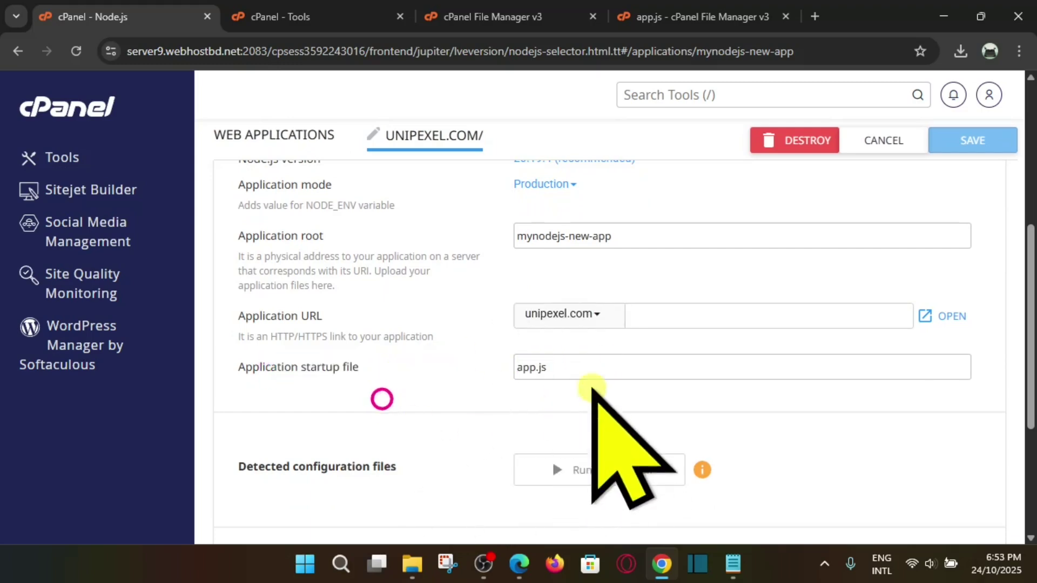
scroll(451, 405, "down", 5)
Close the app.js code editor tab and open a blank browser tab.
left_click(540, 16)
middle_click(620, 17)
key("ctrl+t")
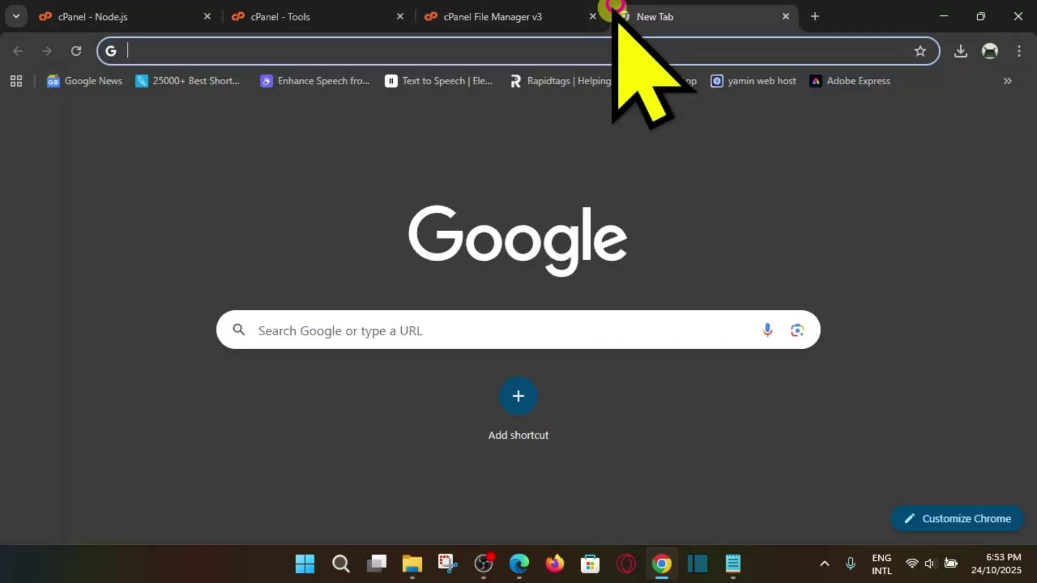
Load unipexel.com and verify it shows 'Hello Node.js from cPanel!'.
type("unipexel.com")
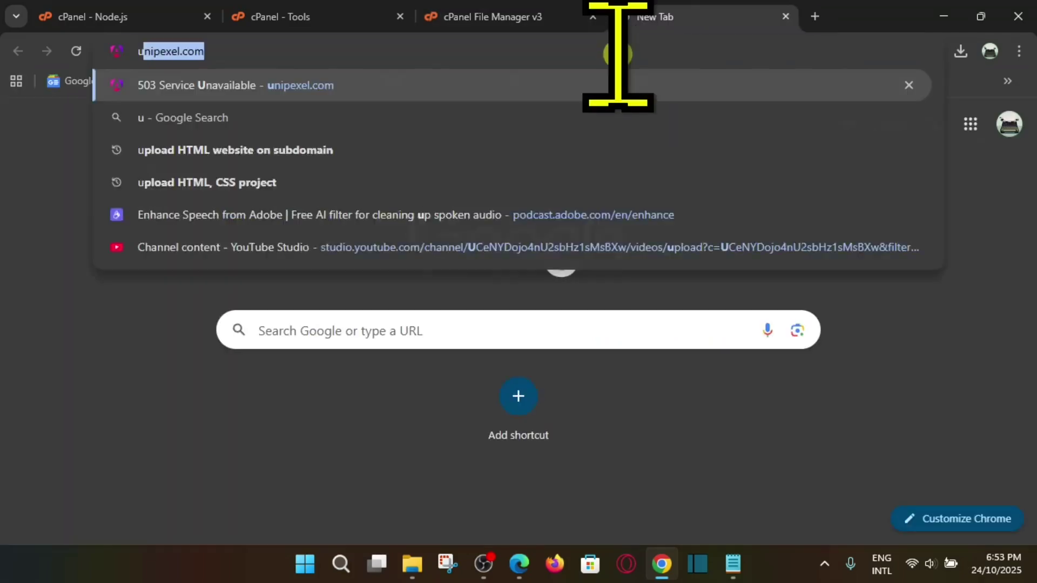
key("Return")
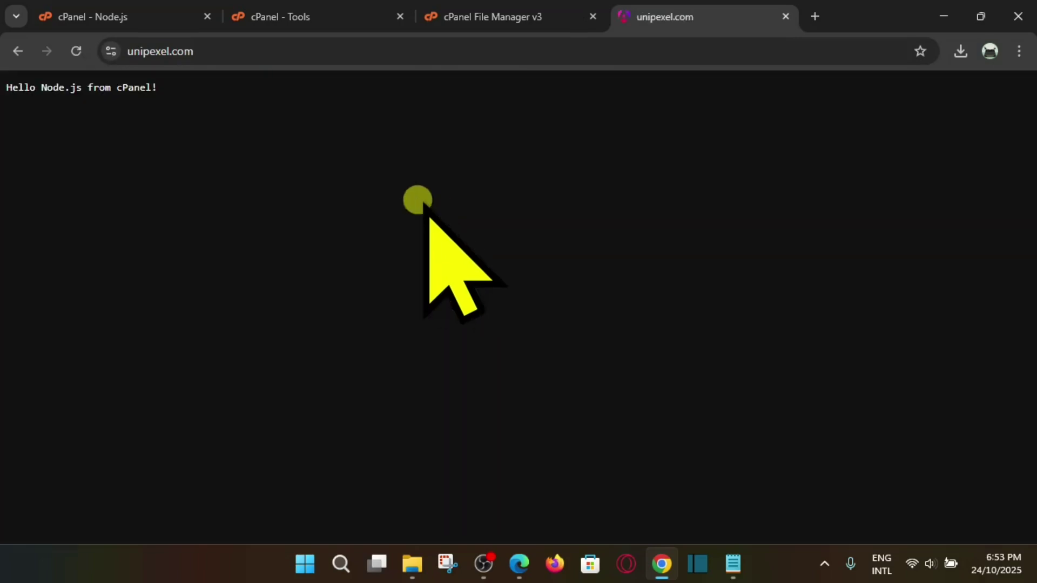
left_click_drag(20, 89, 255, 155)
left_click(254, 155)
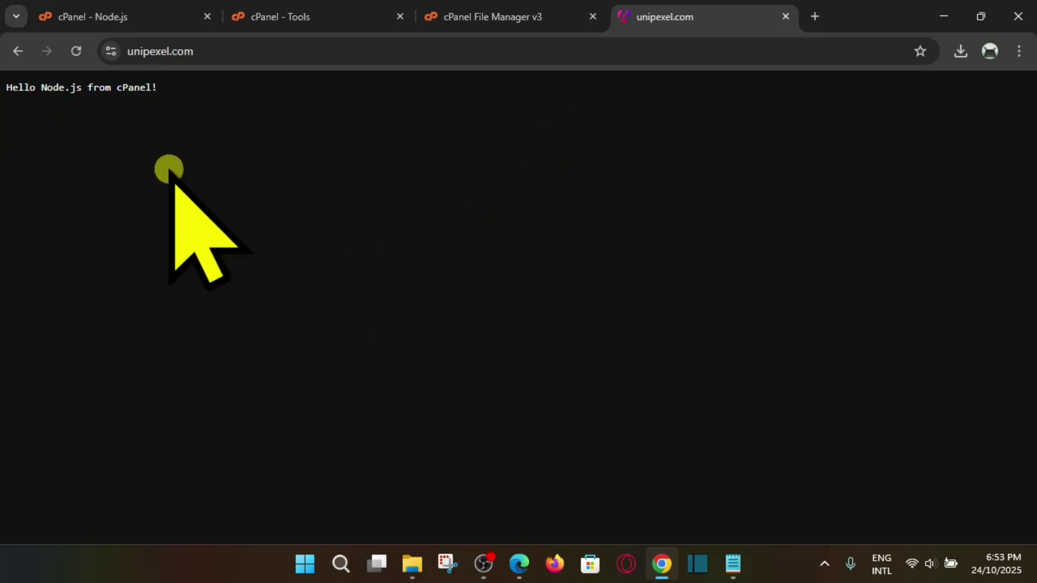
left_click_drag(180, 87, 5, 129)
left_click(88, 218)
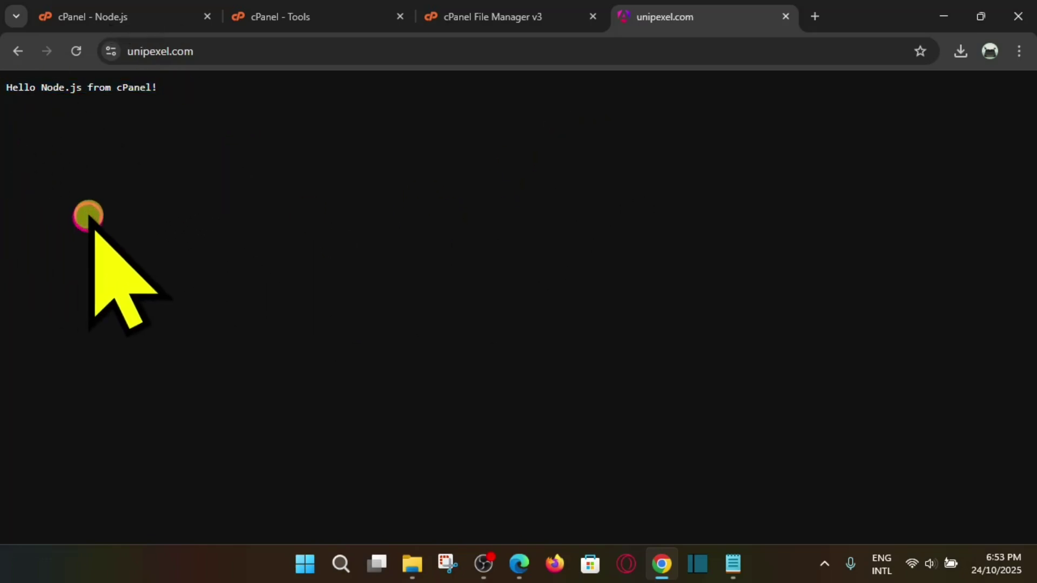